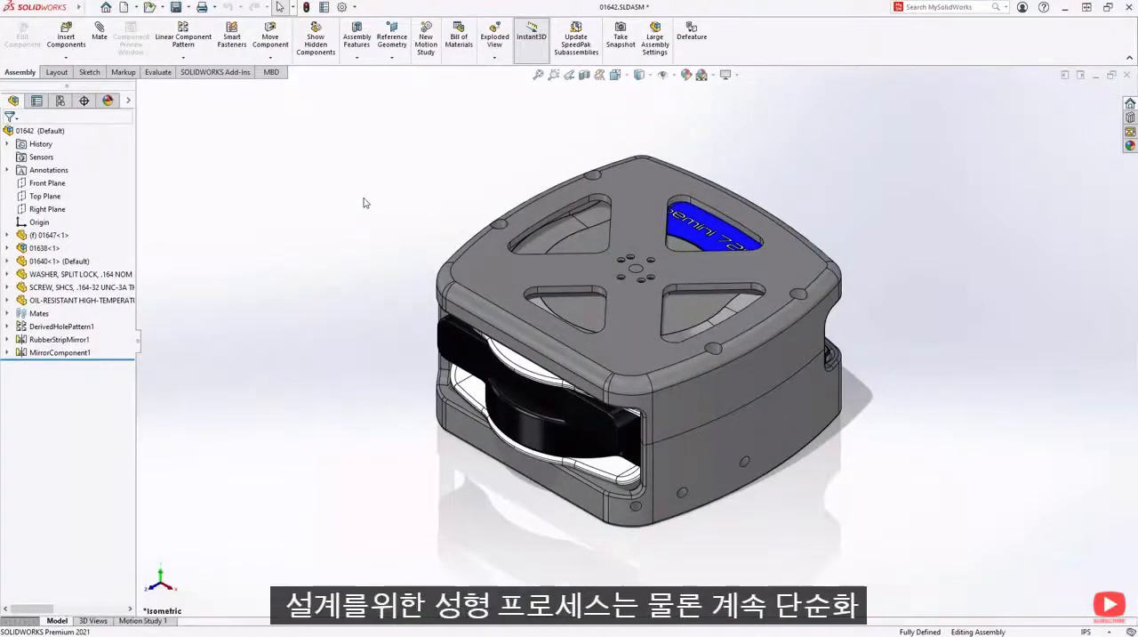
- Open the top cover part from the assembly and create a solid Multi Material Overmolding study with two injection units
left_click(476, 252)
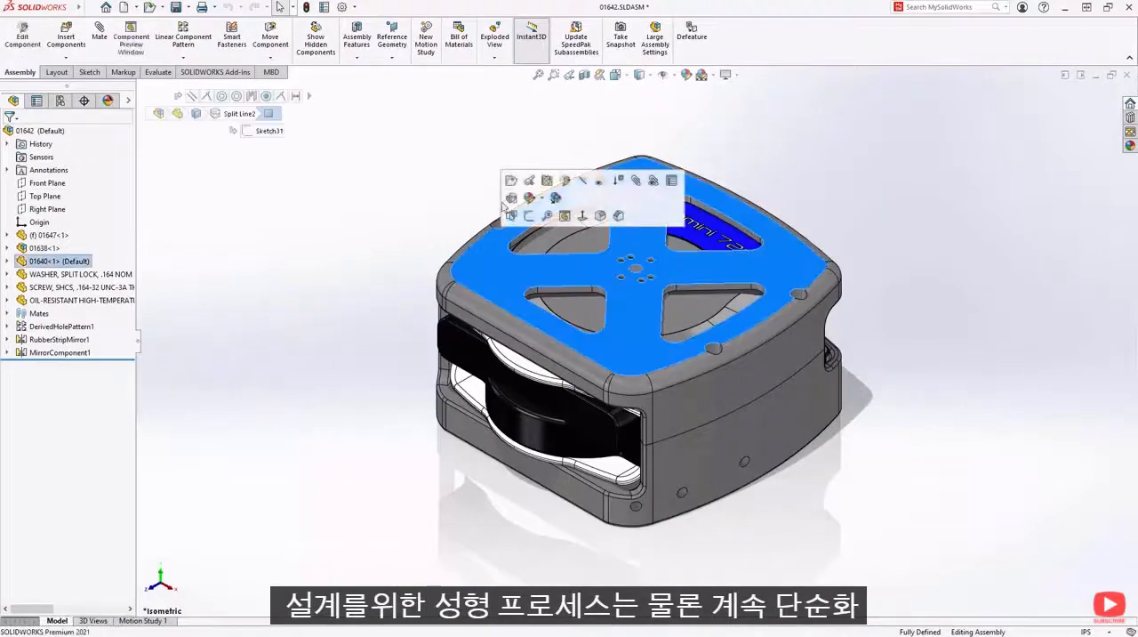
left_click(513, 183)
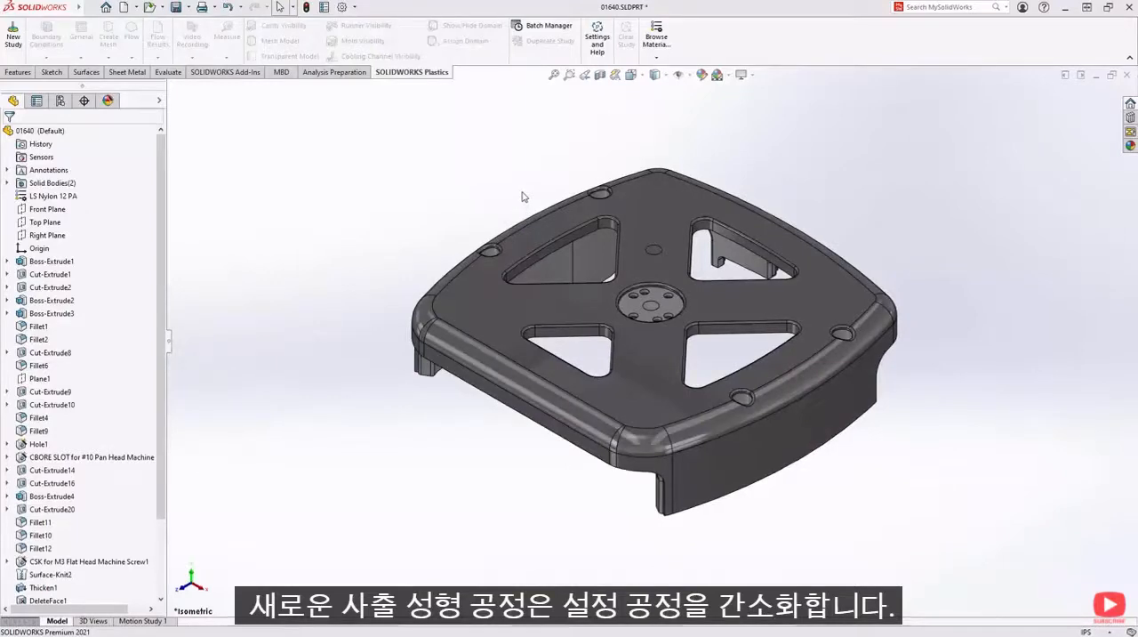
left_click(15, 43)
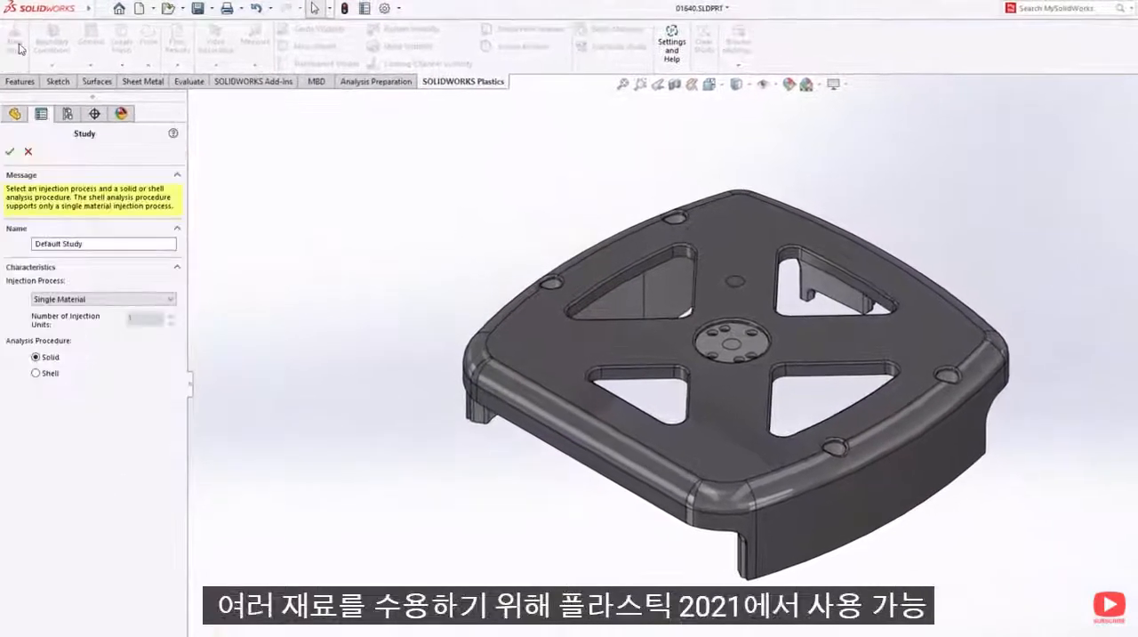
left_click(162, 299)
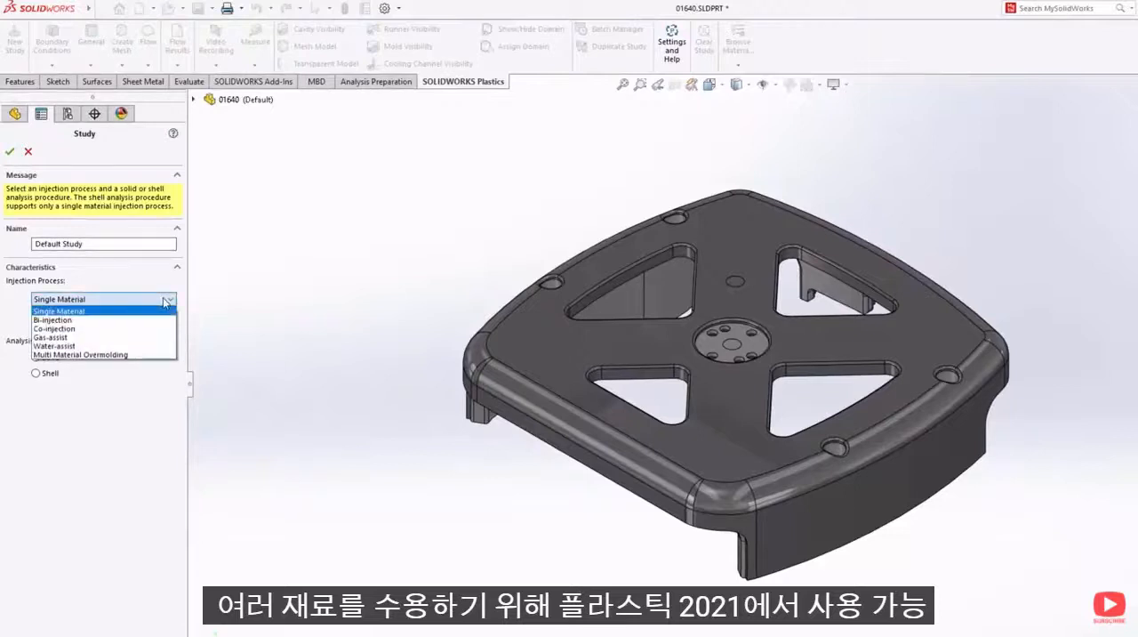
left_click(157, 355)
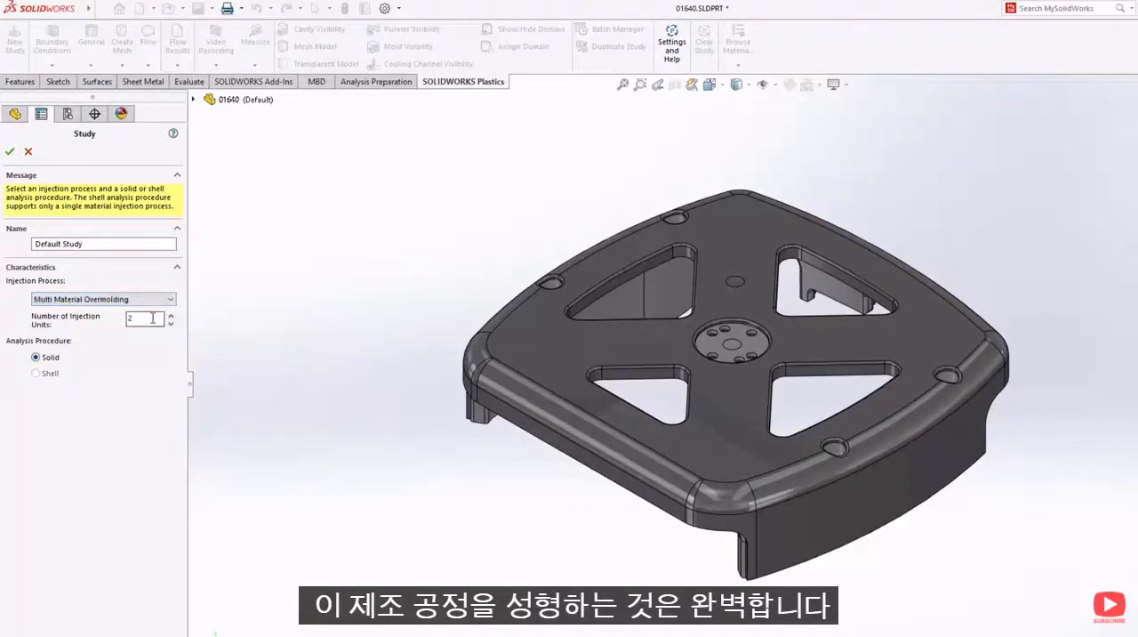
left_click(10, 151)
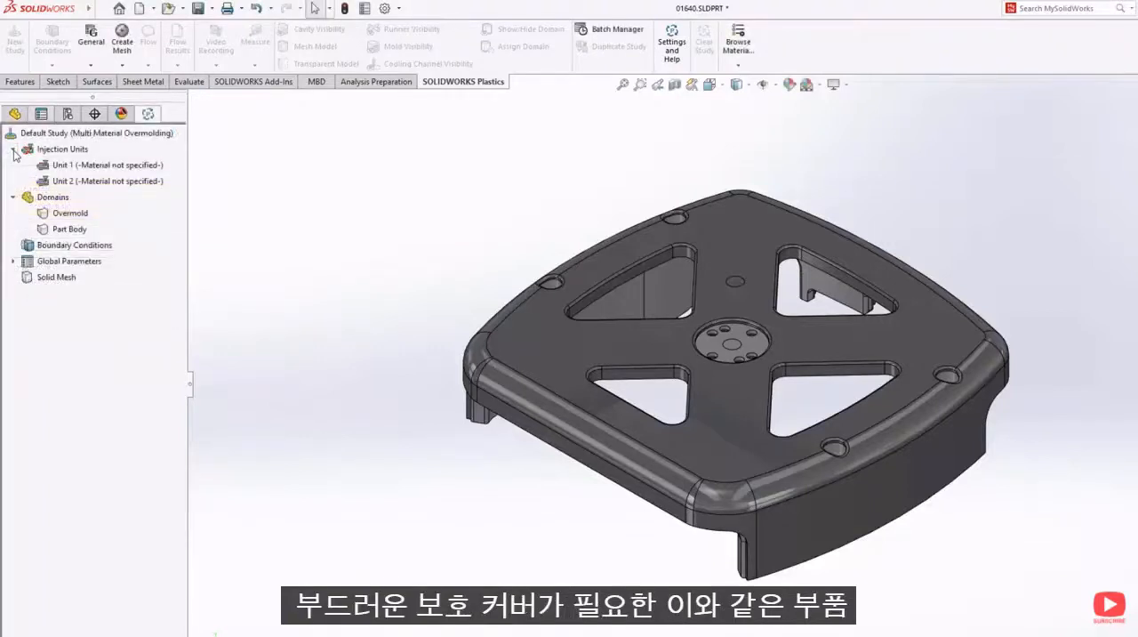
- Assign the BASF ABS6003 material from the default ABS database to injection Unit 1
left_click(98, 165)
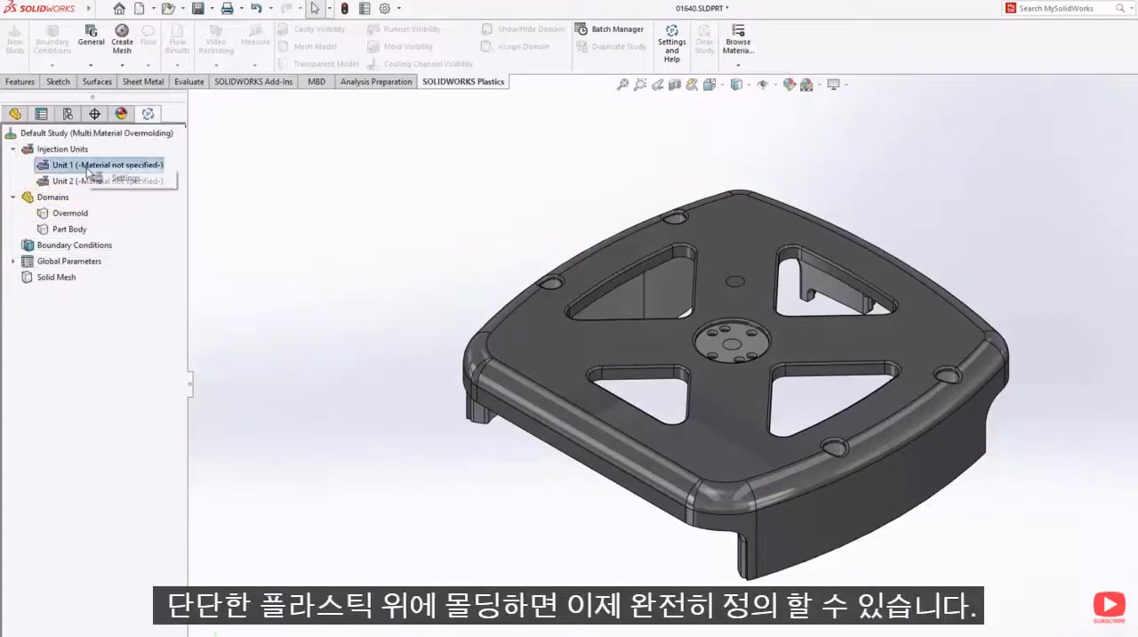
left_click(108, 179)
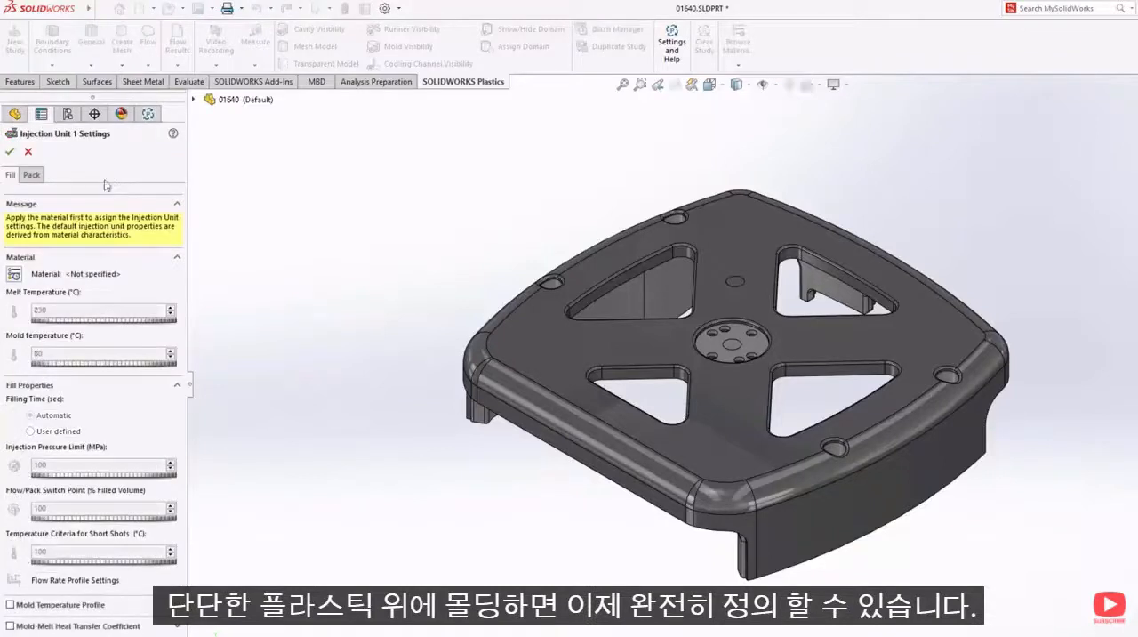
left_click(16, 275)
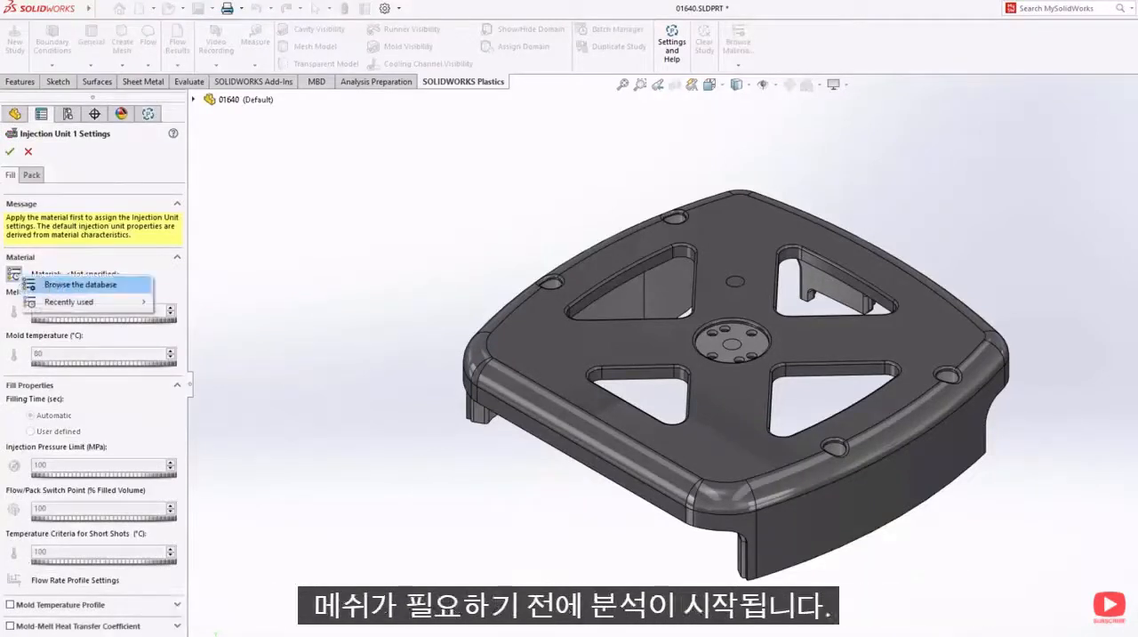
left_click(67, 284)
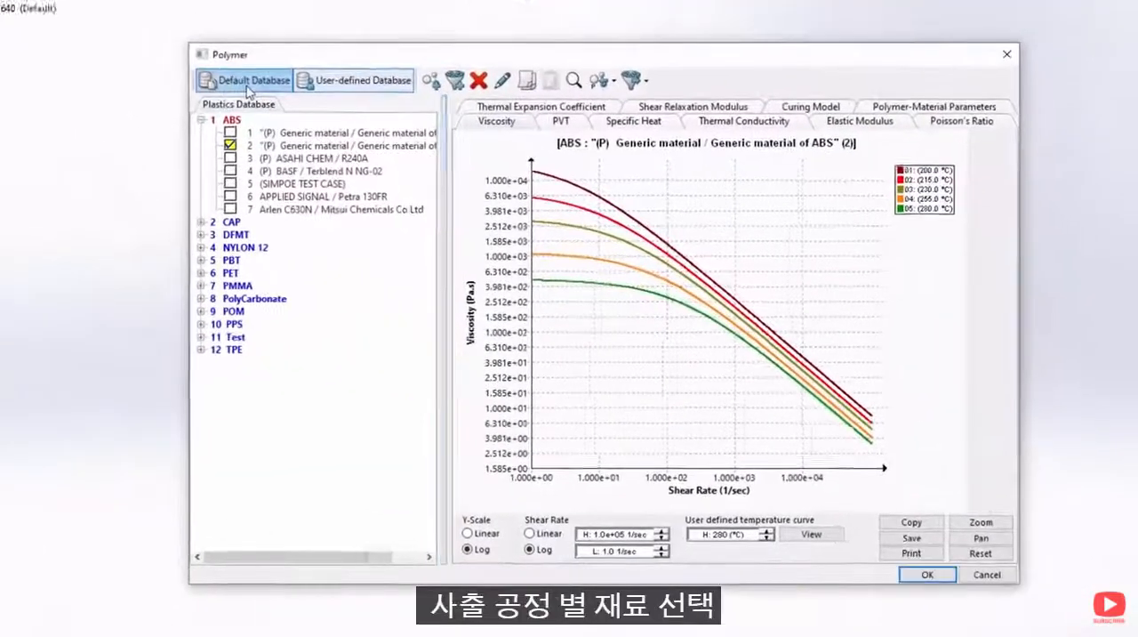
left_click(434, 159)
left_click(153, 130)
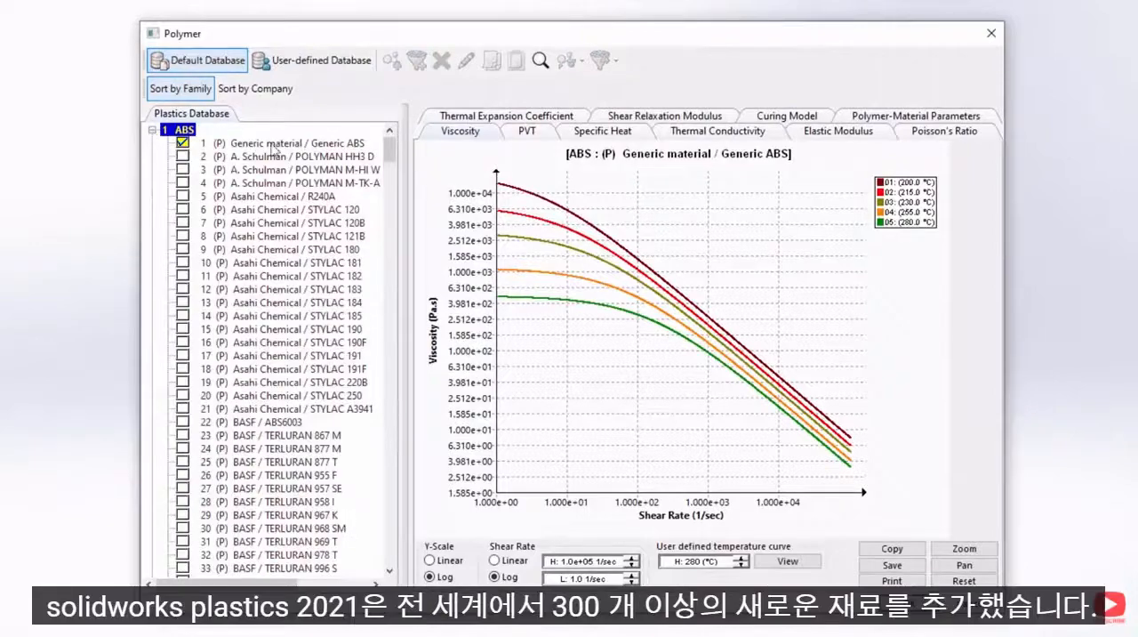
mouse_move(382, 156)
left_mouse_down()
mouse_move(397, 404)
mouse_move(386, 272)
mouse_move(398, 152)
left_mouse_up()
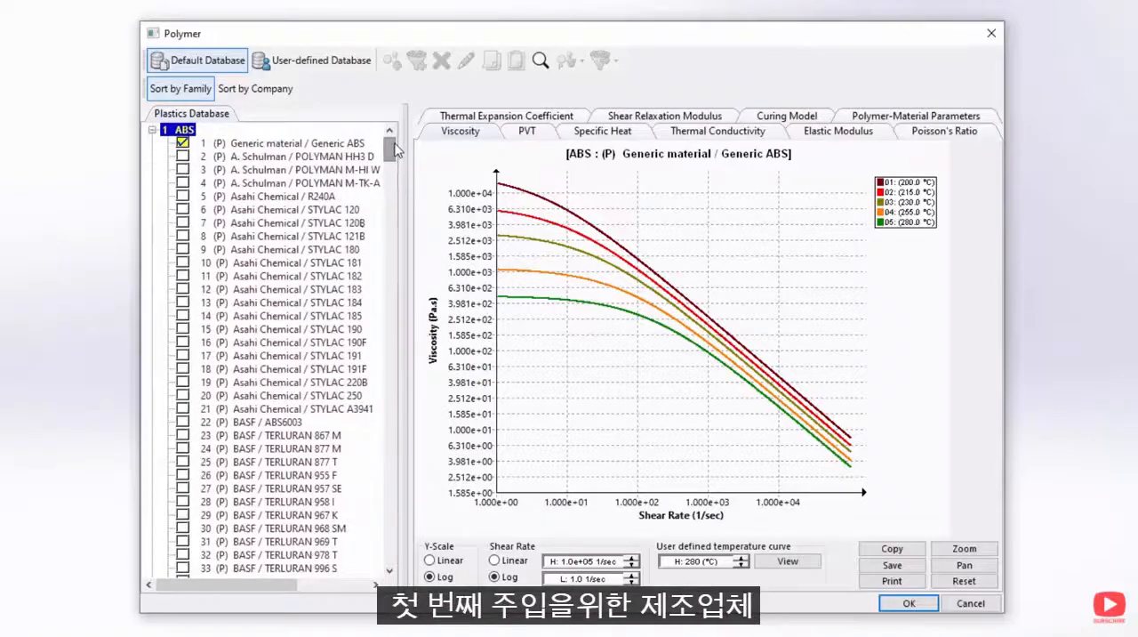
left_click(269, 423)
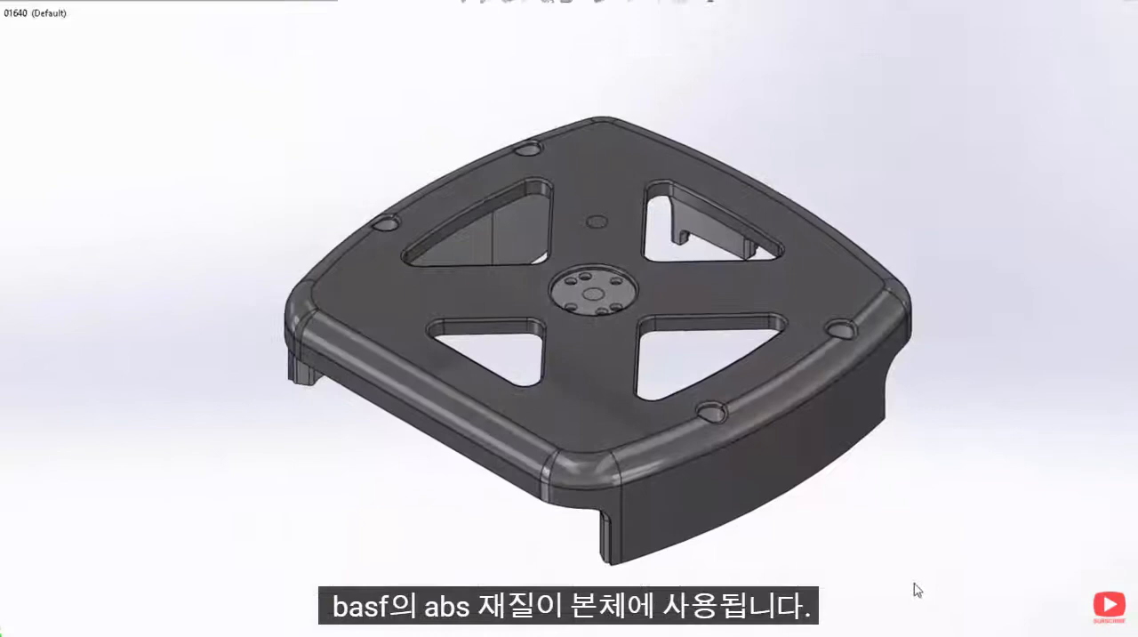
right_click(34, 157)
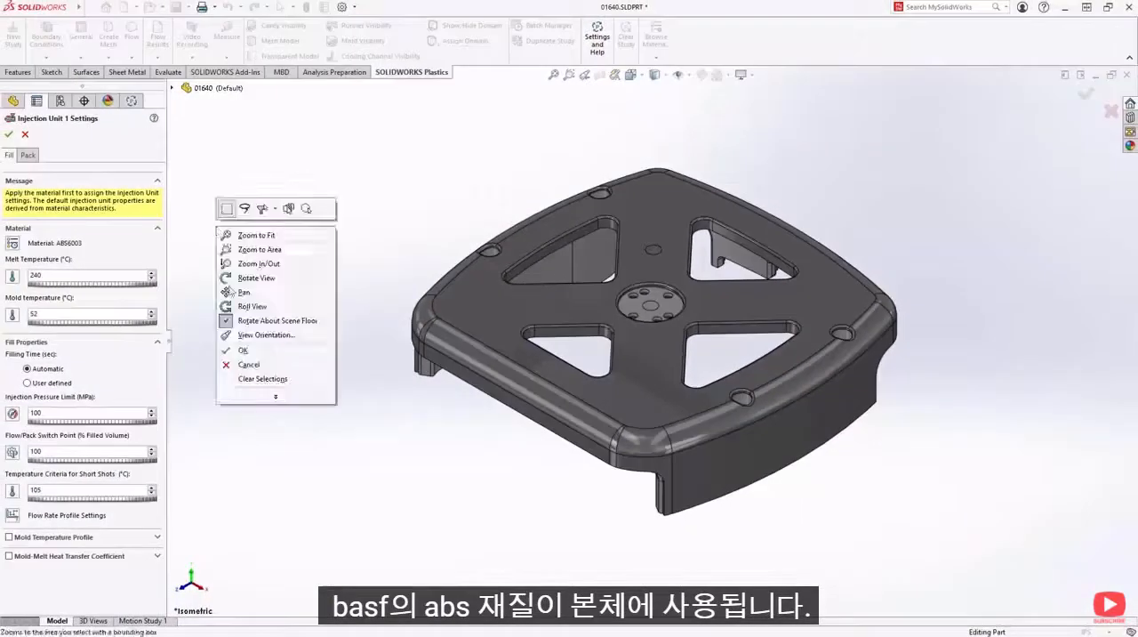
left_click(243, 349)
- Assign the recently used ALLRUNA W 30 S 361 material to injection Unit 2
right_click(77, 165)
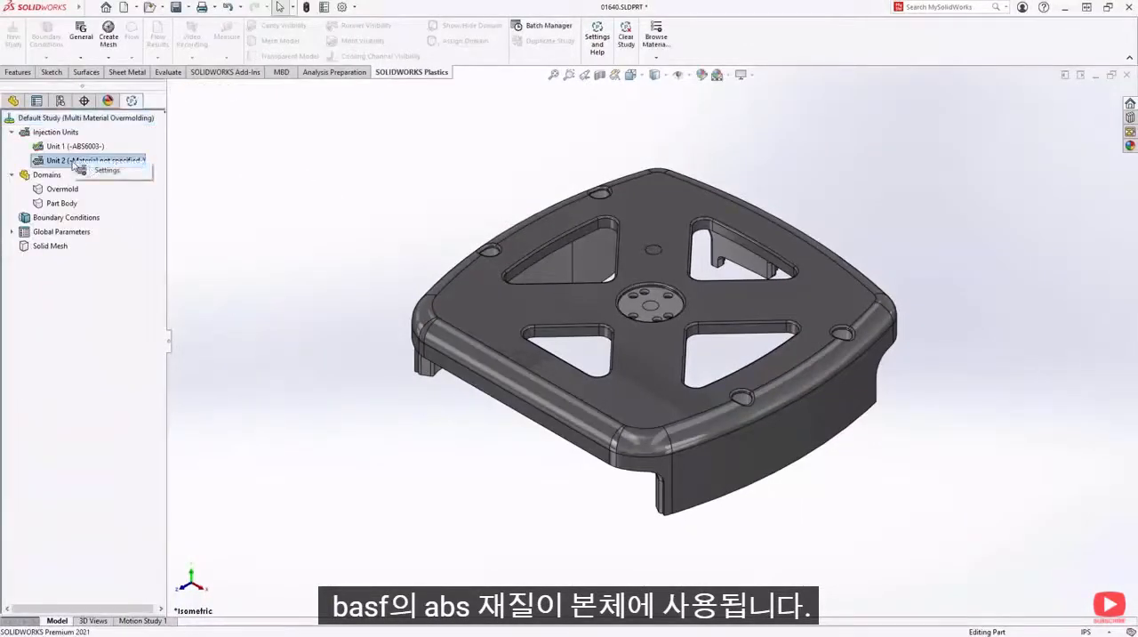
left_click(98, 173)
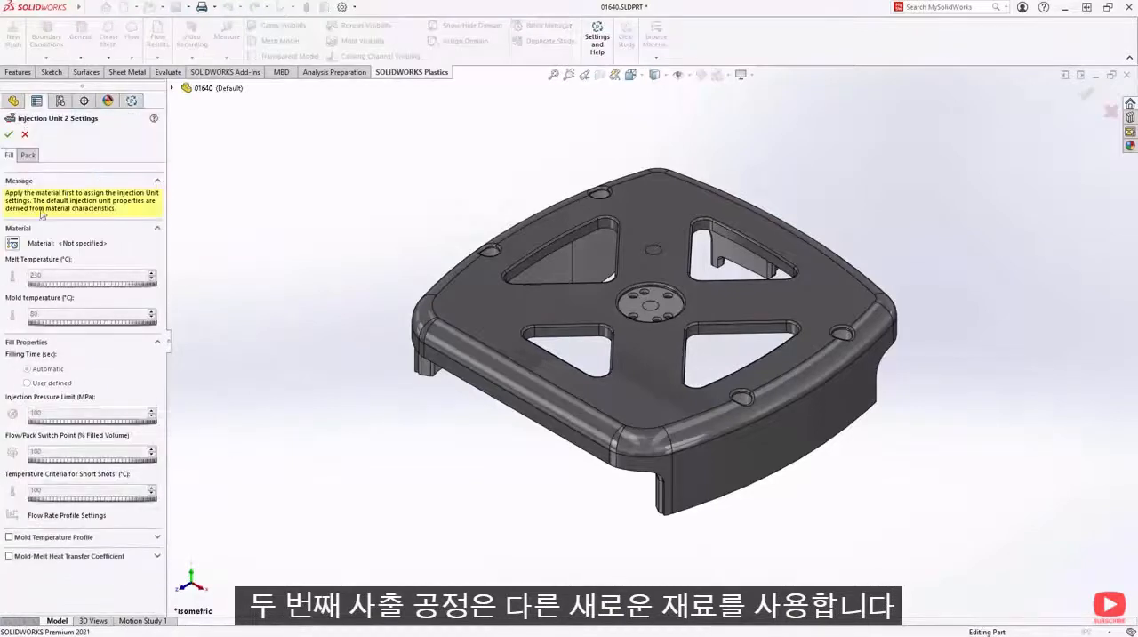
left_click(12, 244)
mouse_move(62, 267)
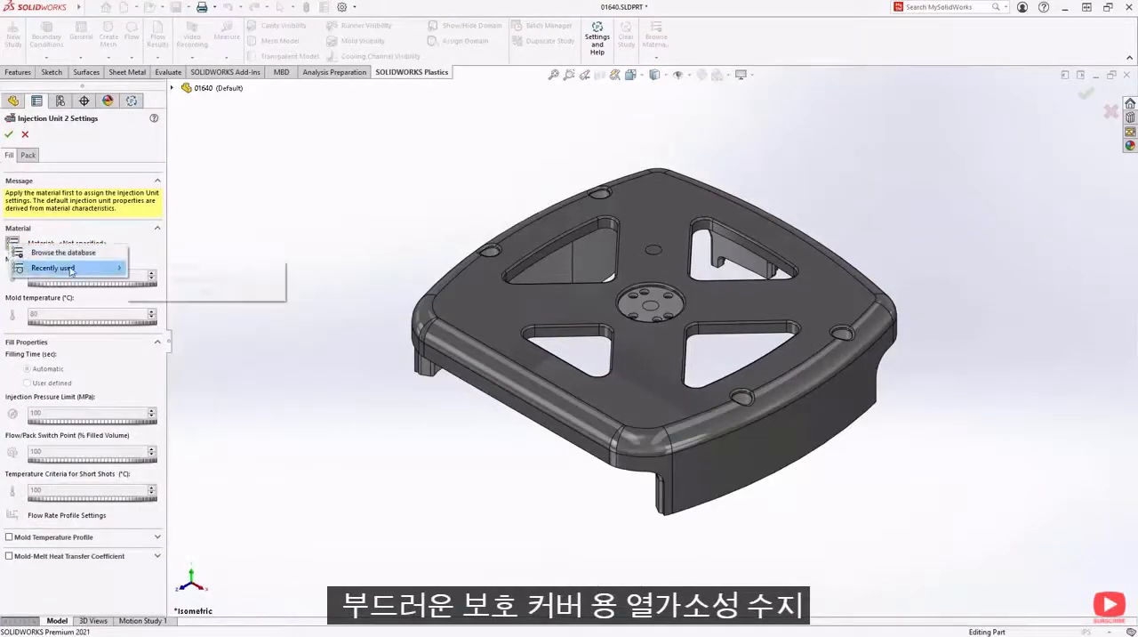
left_click(204, 293)
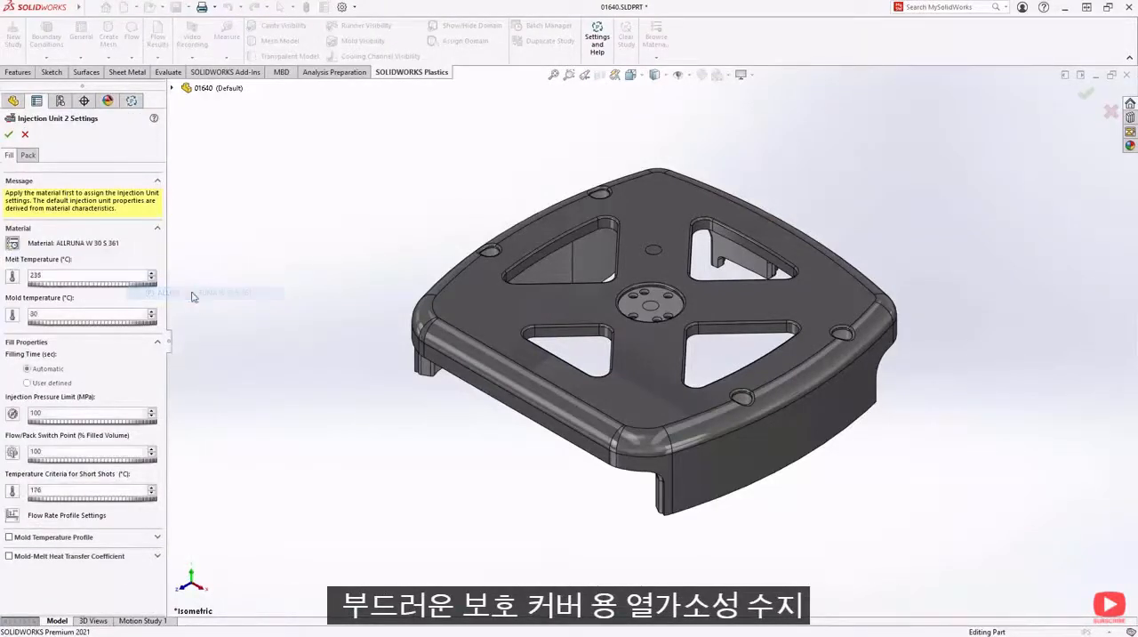
right_click(194, 286)
left_click(214, 415)
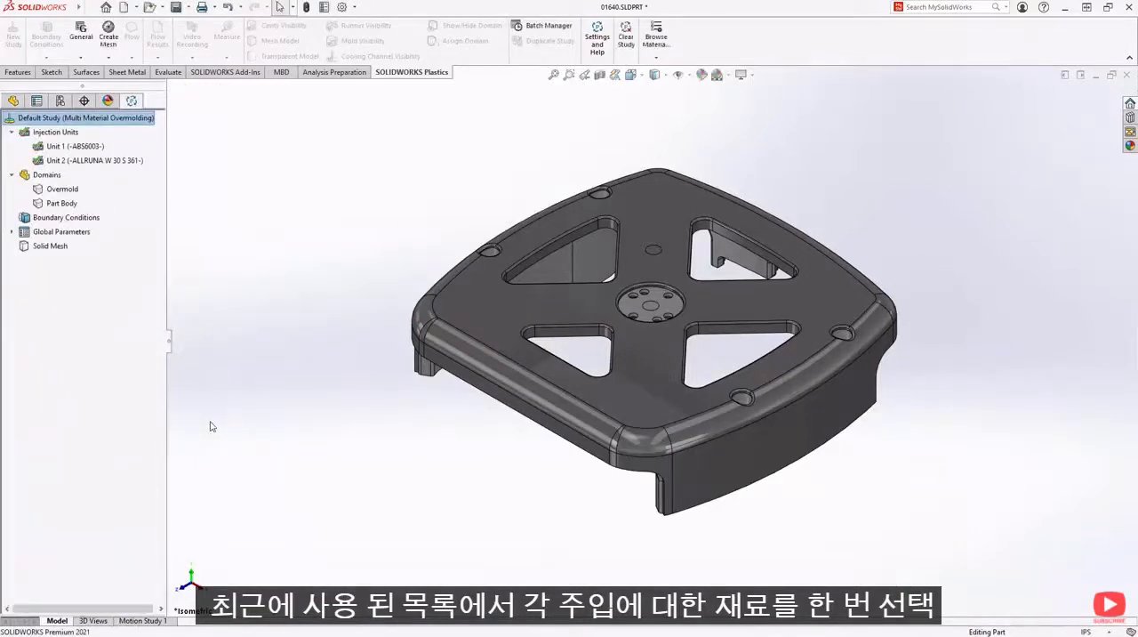
- Set both the Part Body and Overmold domains as Cavity
right_click(59, 203)
left_click(207, 214)
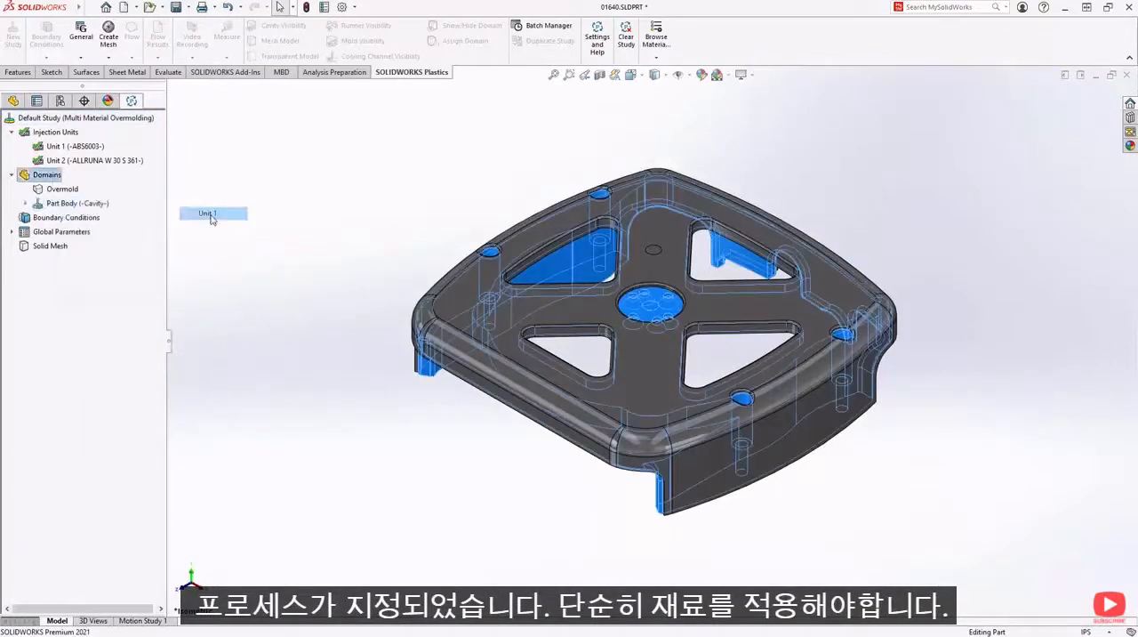
right_click(55, 190)
mouse_move(160, 195)
left_click(203, 212)
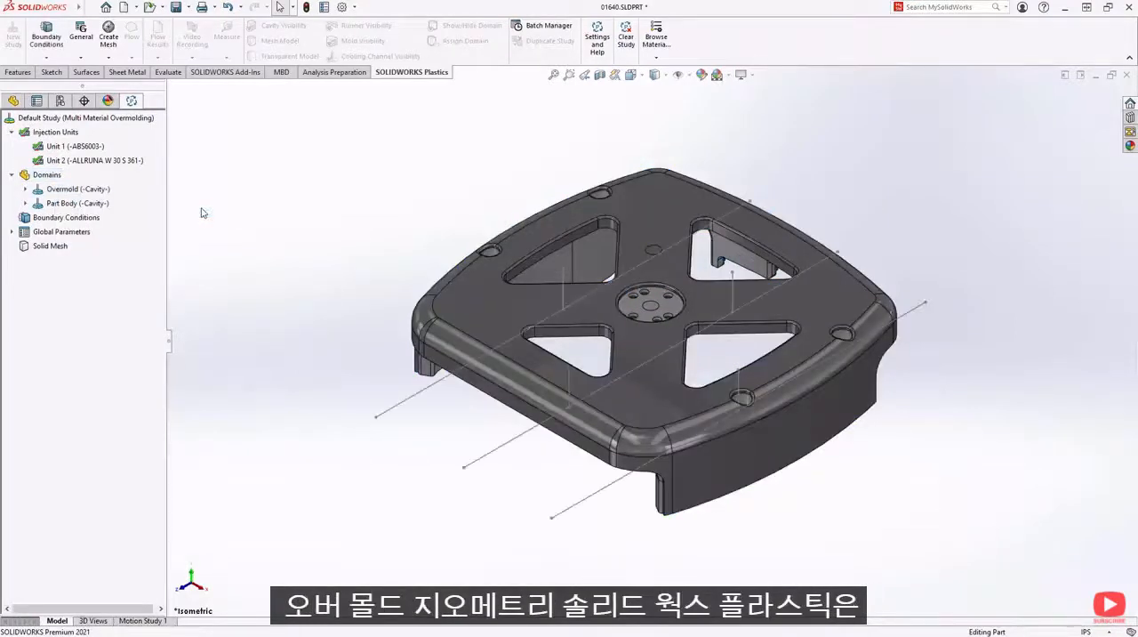
- Assign General cooling channels with both point diameters at 12 and 3 elements to the three long sketch lines through the part
right_click(55, 178)
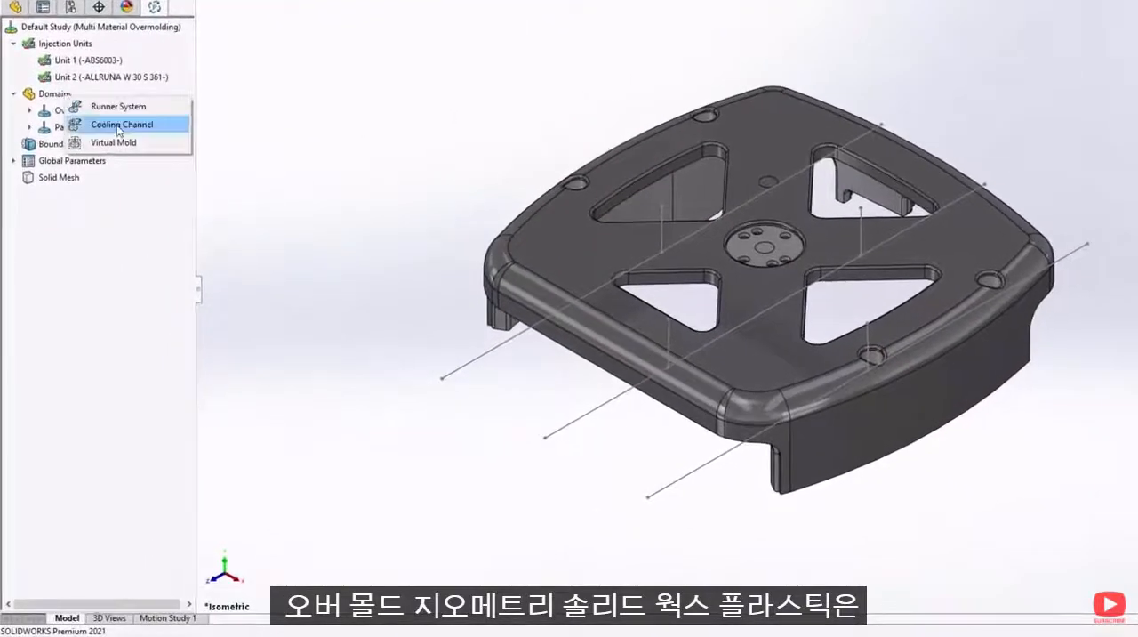
left_click(116, 129)
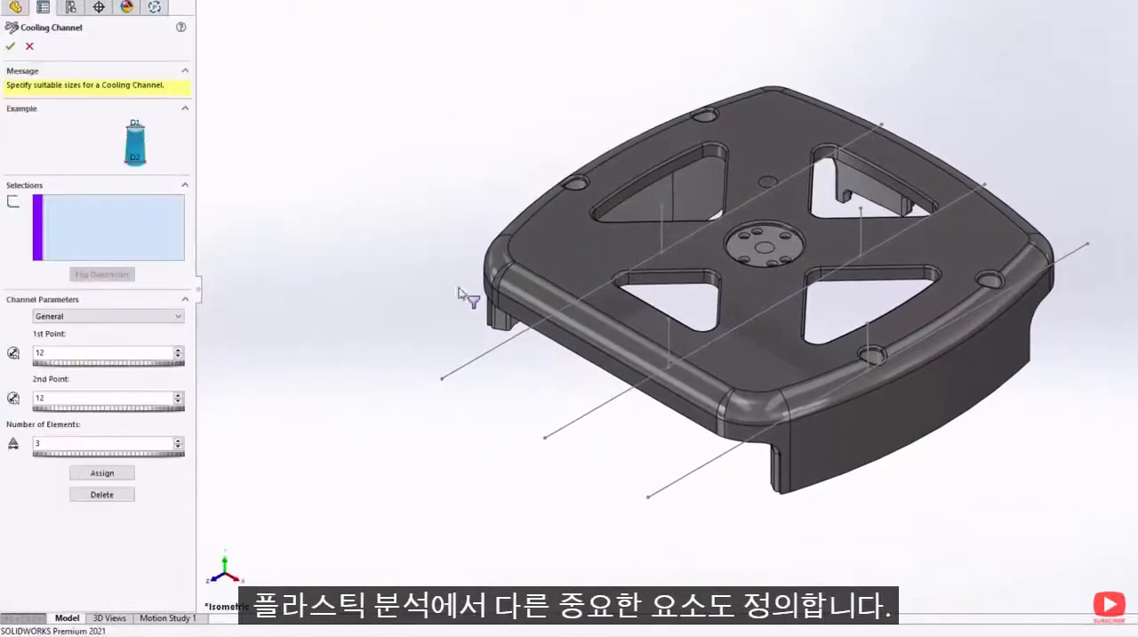
left_click(801, 404)
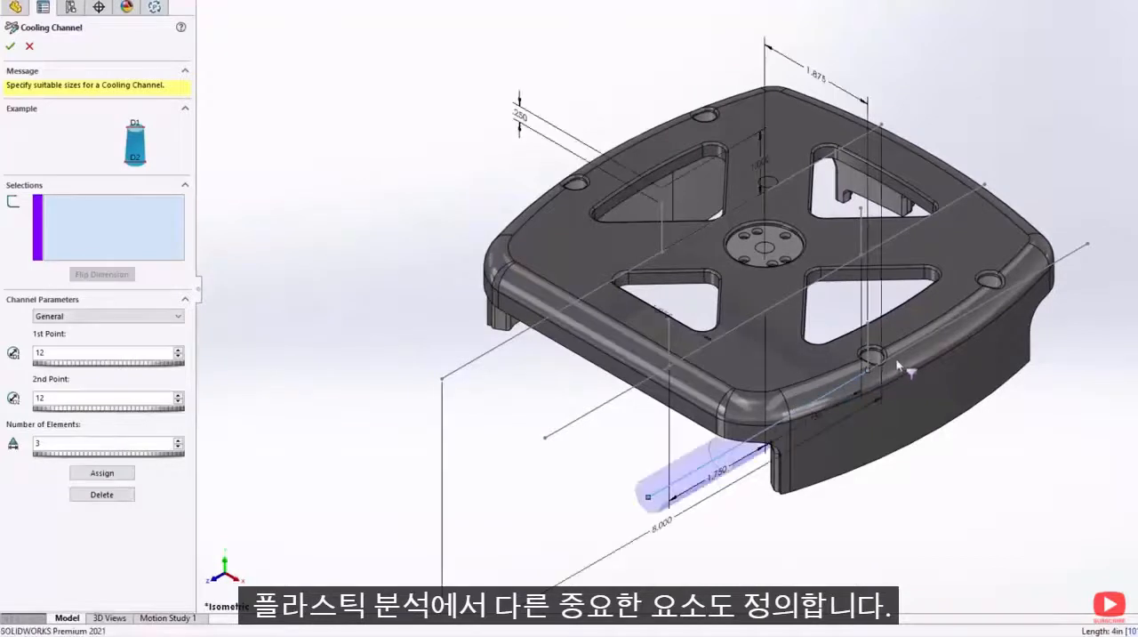
left_click(824, 279)
left_click(655, 377)
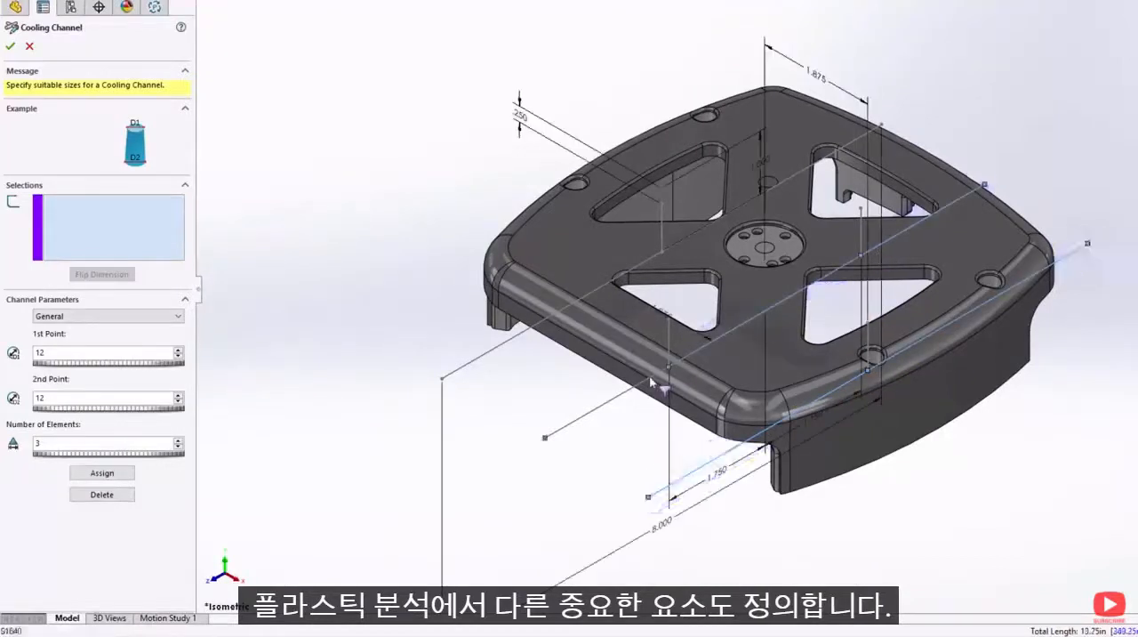
left_click(716, 224)
left_click(617, 285)
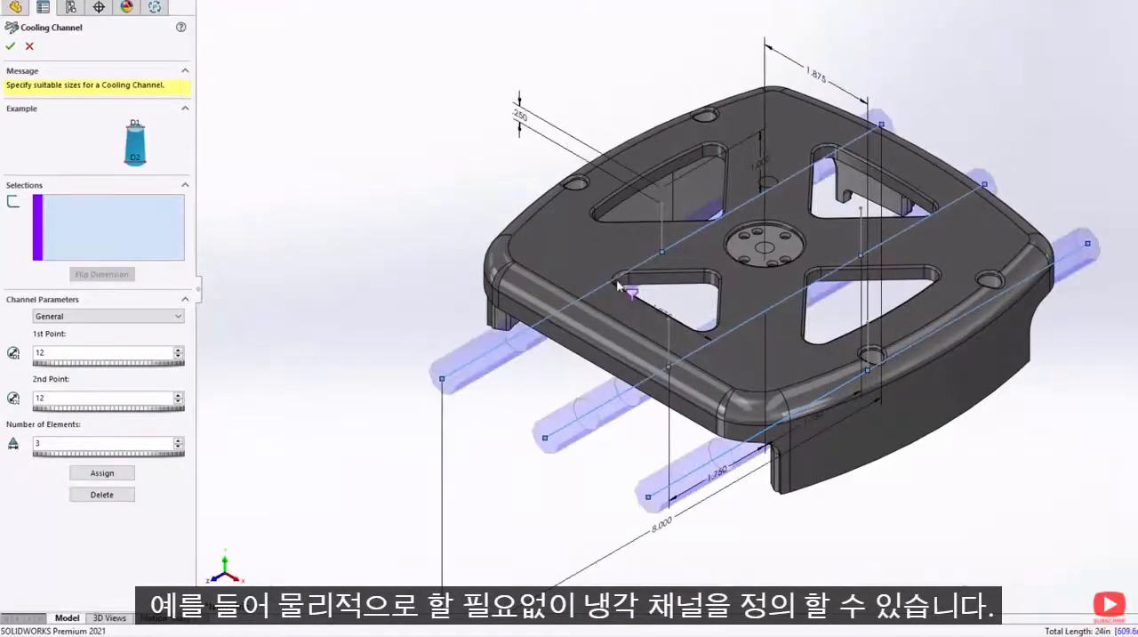
left_click(115, 477)
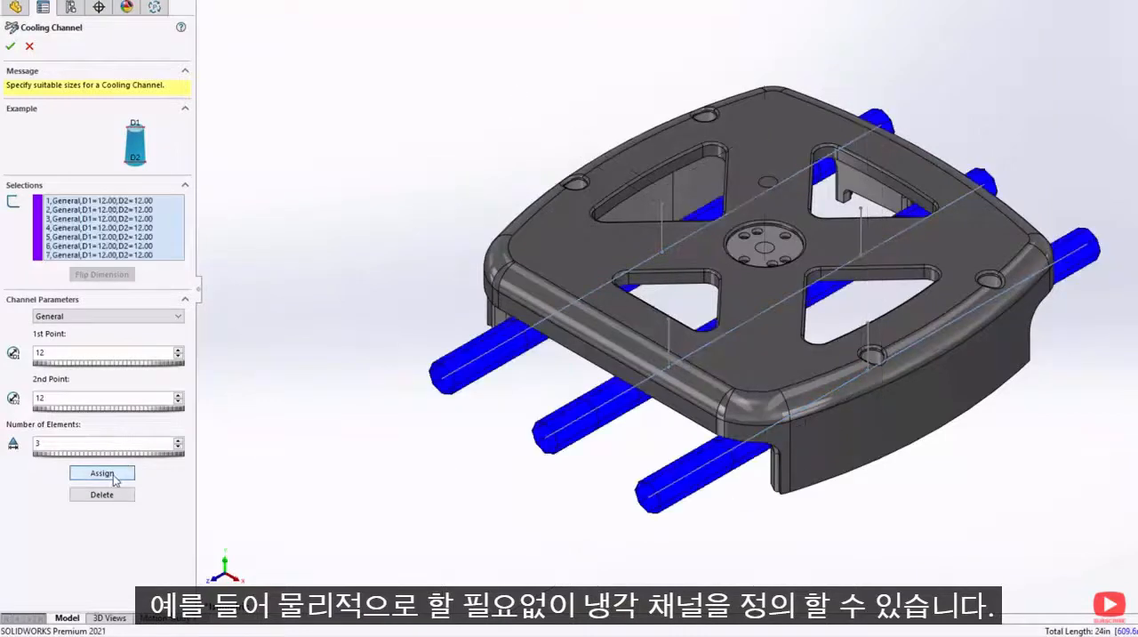
- Assign Baffle channels with diameter 10, H 5 and T 1 to two vertical sketch lines, one on each outer cooling channel
left_click(116, 317)
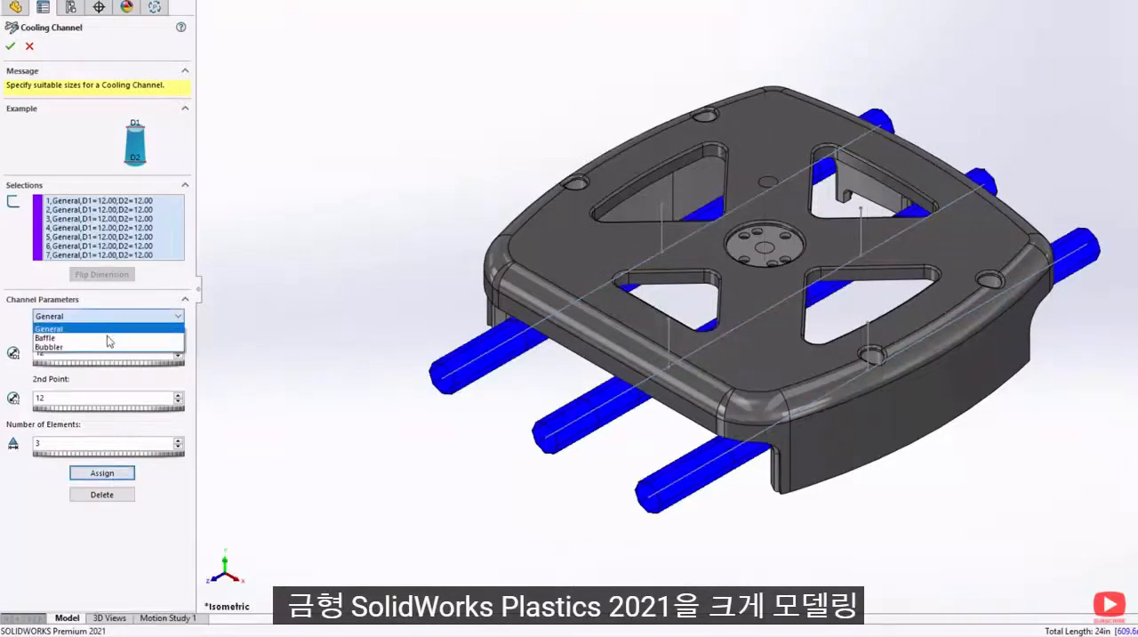
left_click(107, 338)
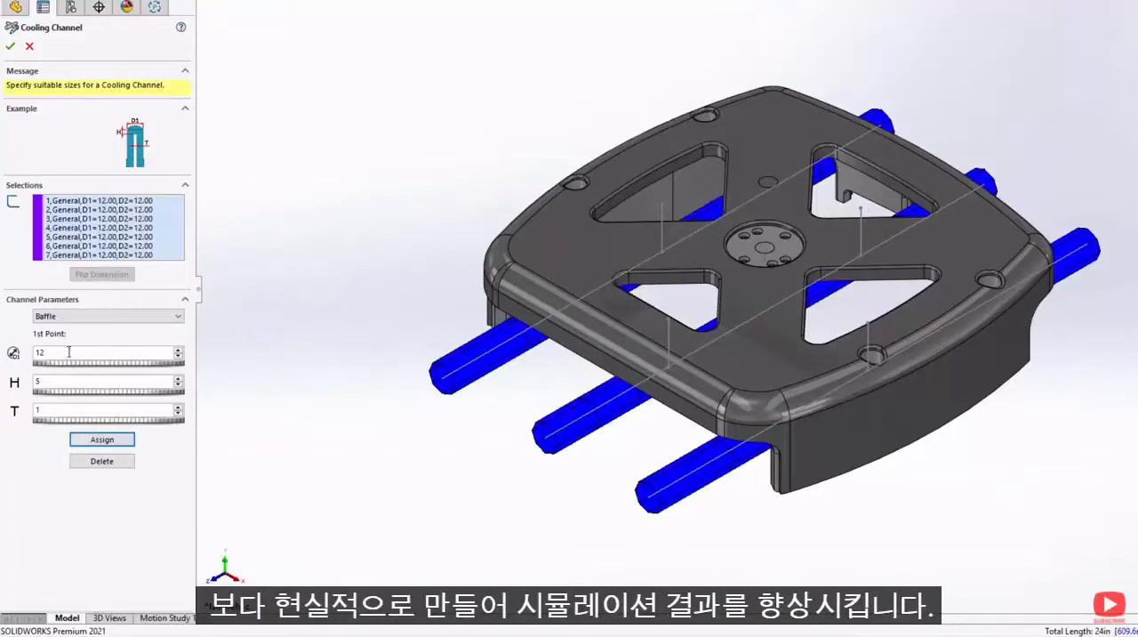
left_click(663, 209)
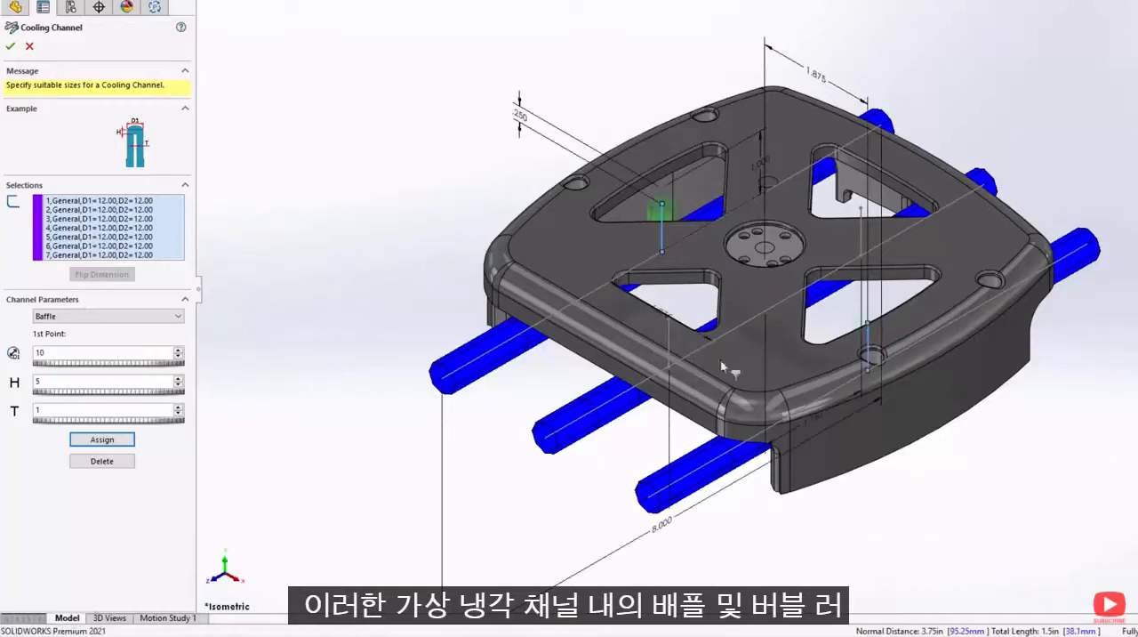
left_click(100, 442)
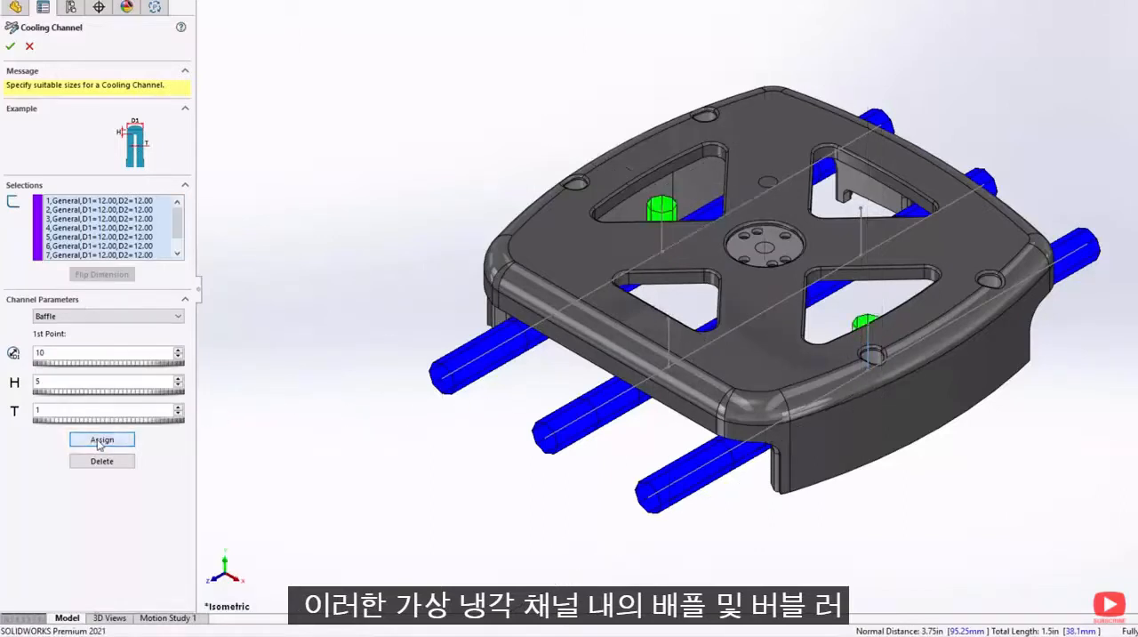
- Assign Bubbler channels with D1 10, D2 6, H 5 and T 1 to the two vertical sketch lines on the middle cooling channel
left_click(105, 322)
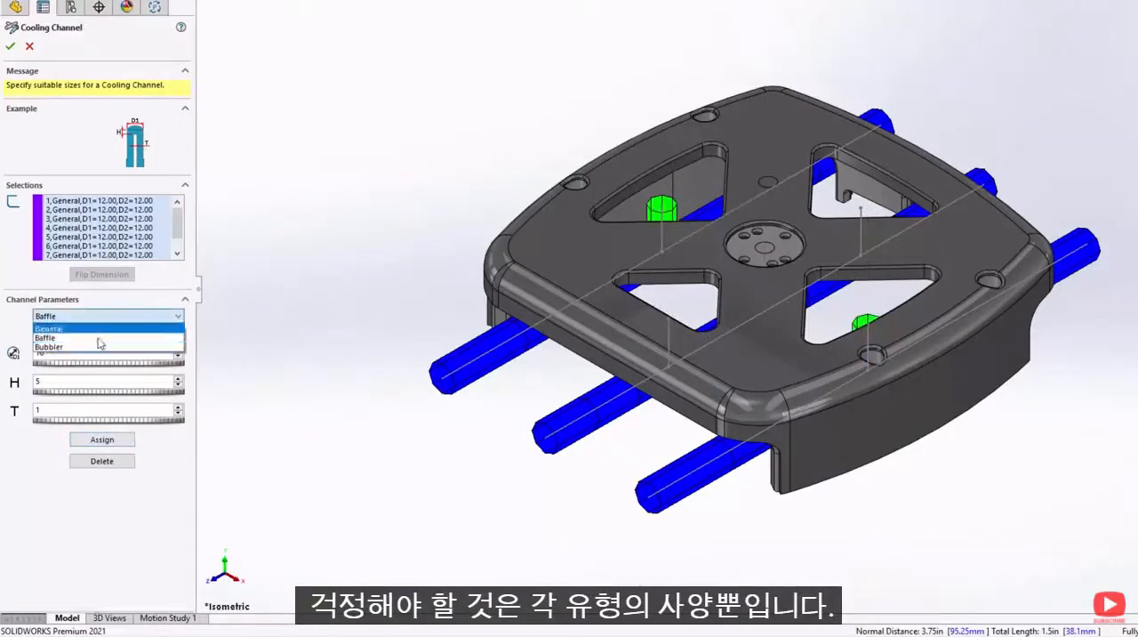
left_click(95, 347)
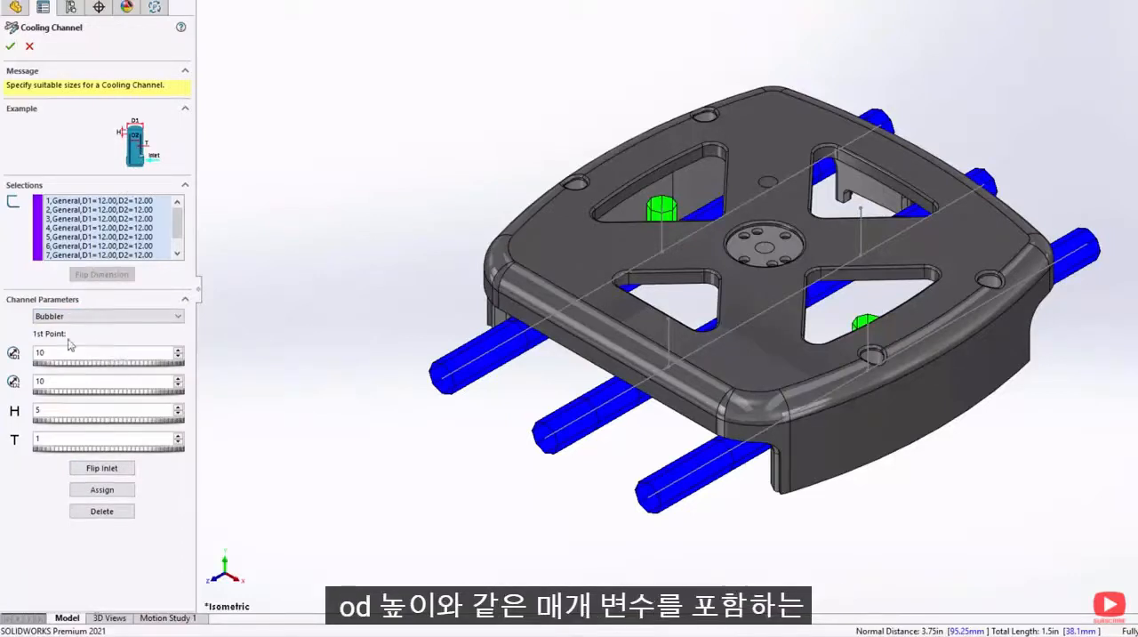
double_click(61, 380)
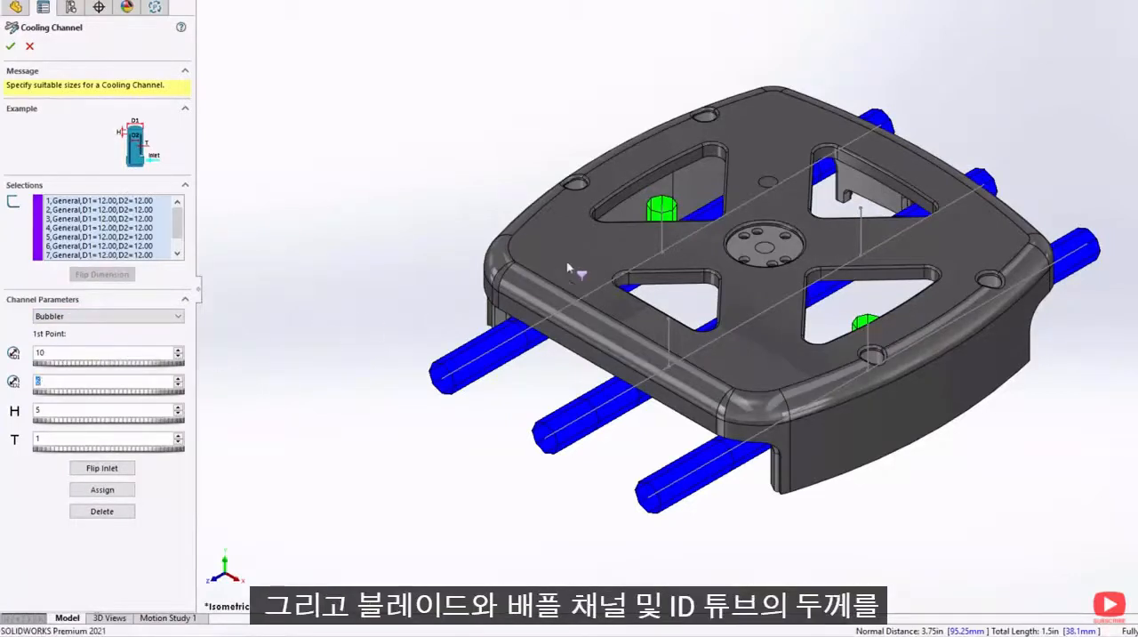
type("6")
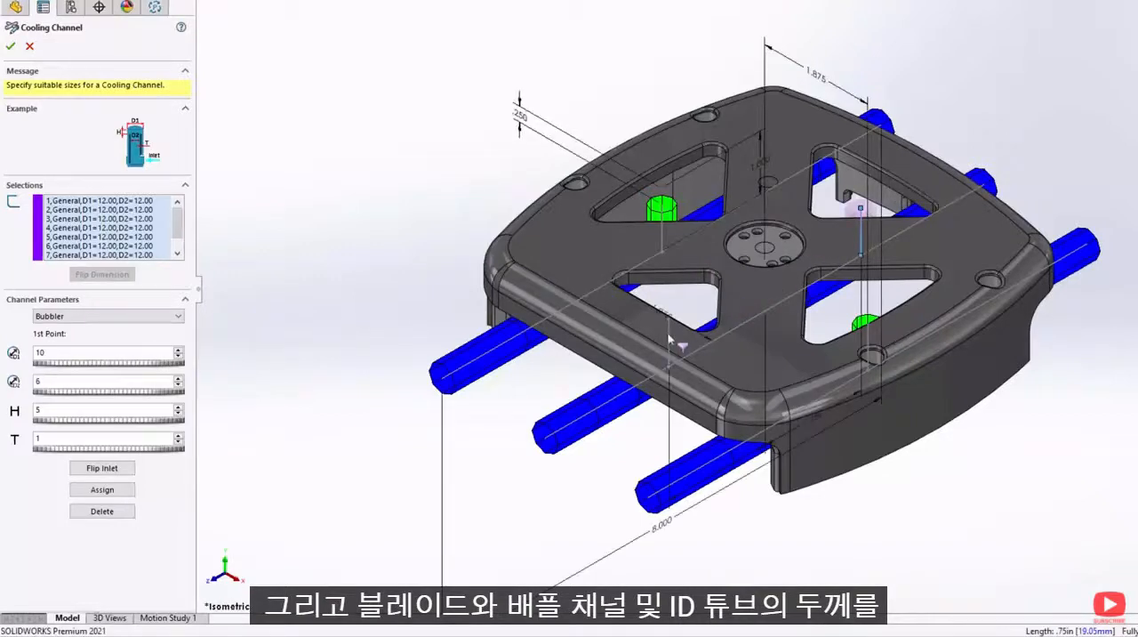
left_click(103, 489)
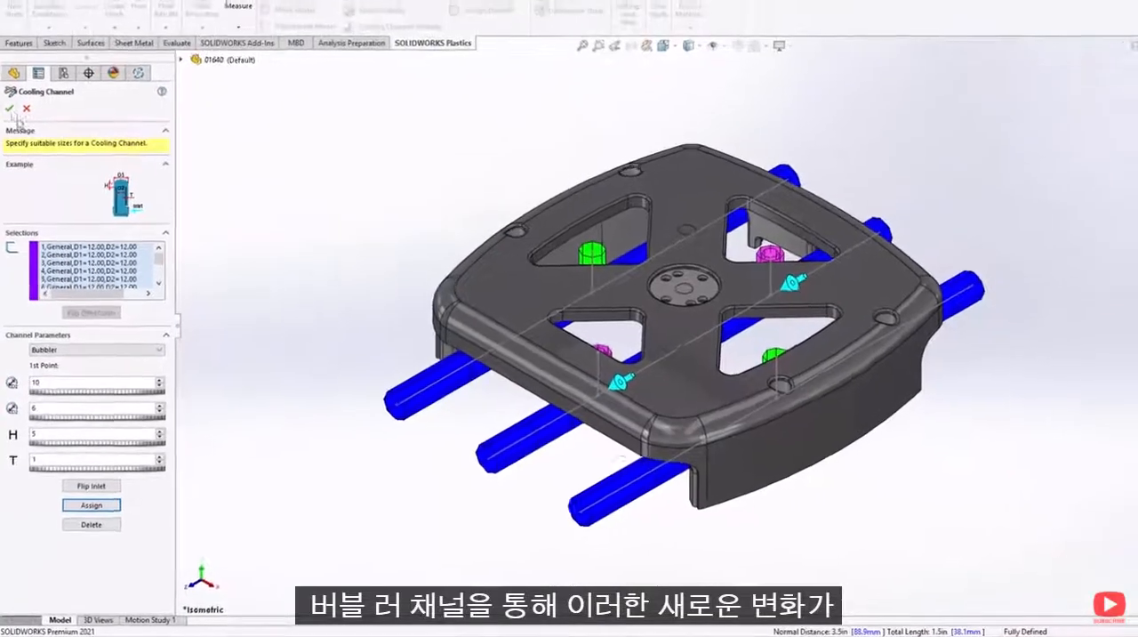
left_click(9, 130)
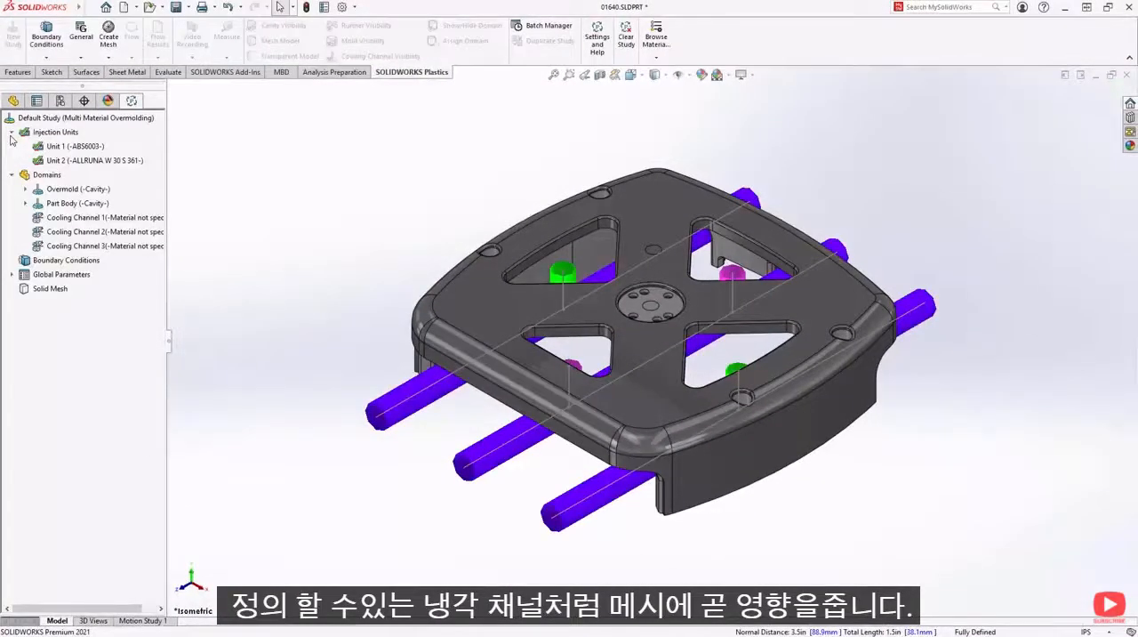
- Start a bounding-box virtual mold around the part, shrink its X extent and Z to about 115 mm, and raise Y to about 43 mm
right_click(43, 180)
left_click(63, 213)
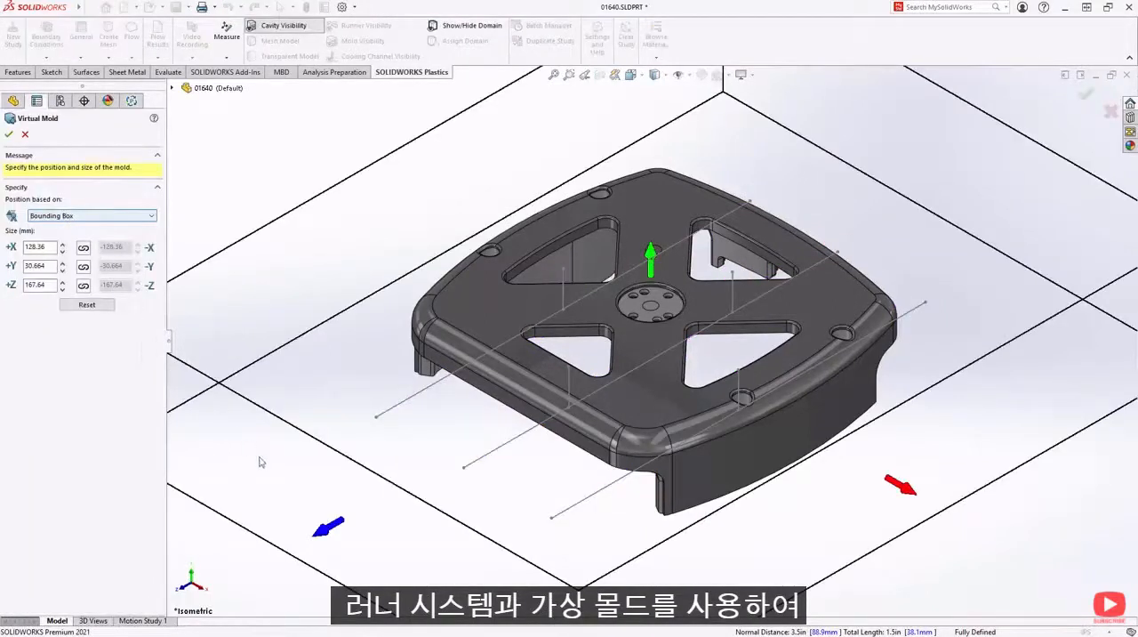
left_click_drag(316, 530, 431, 488)
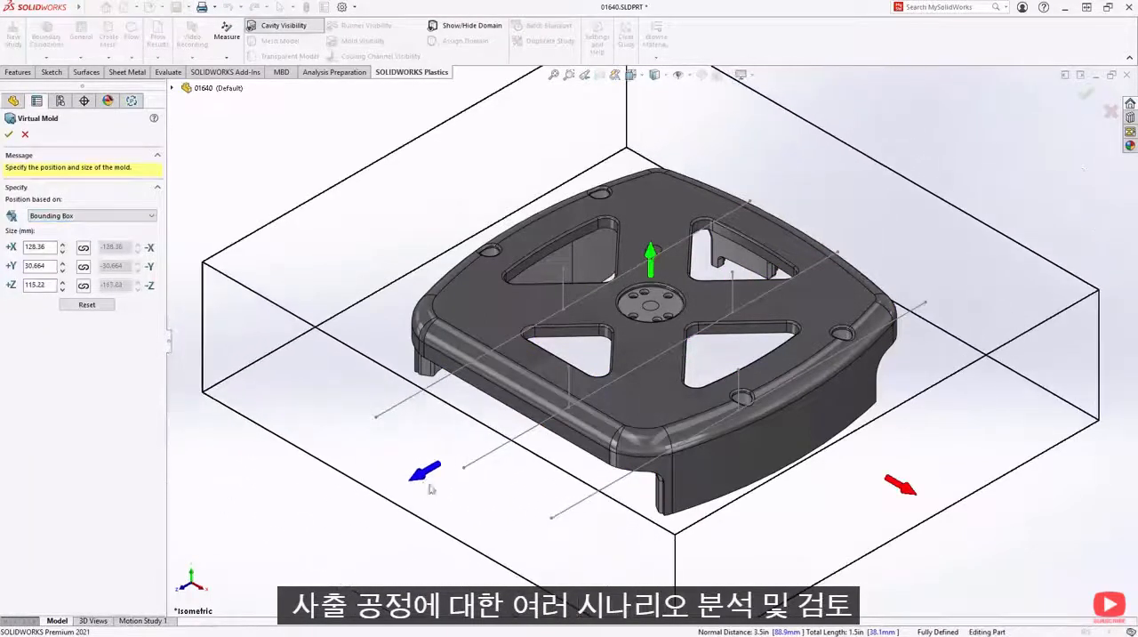
left_click_drag(911, 495, 846, 454)
left_click_drag(654, 265, 651, 224)
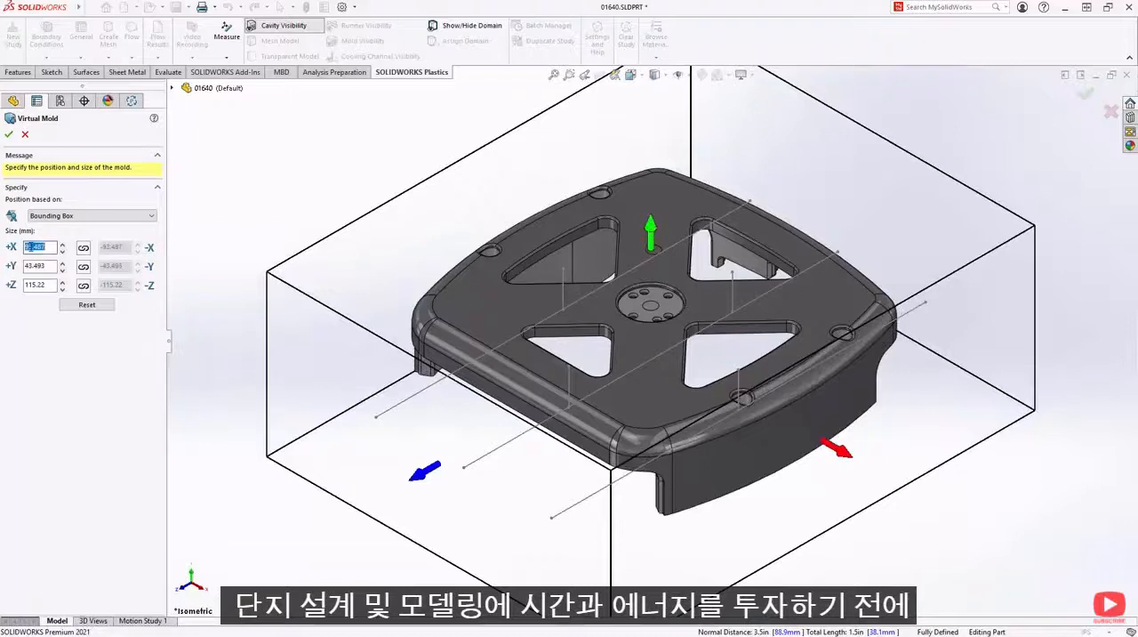
- Set the virtual mold size to X 110, Y 45 and Z 125 mm and create the mold
key("Tab")
key("Tab")
type("45")
key("Tab")
key("Tab")
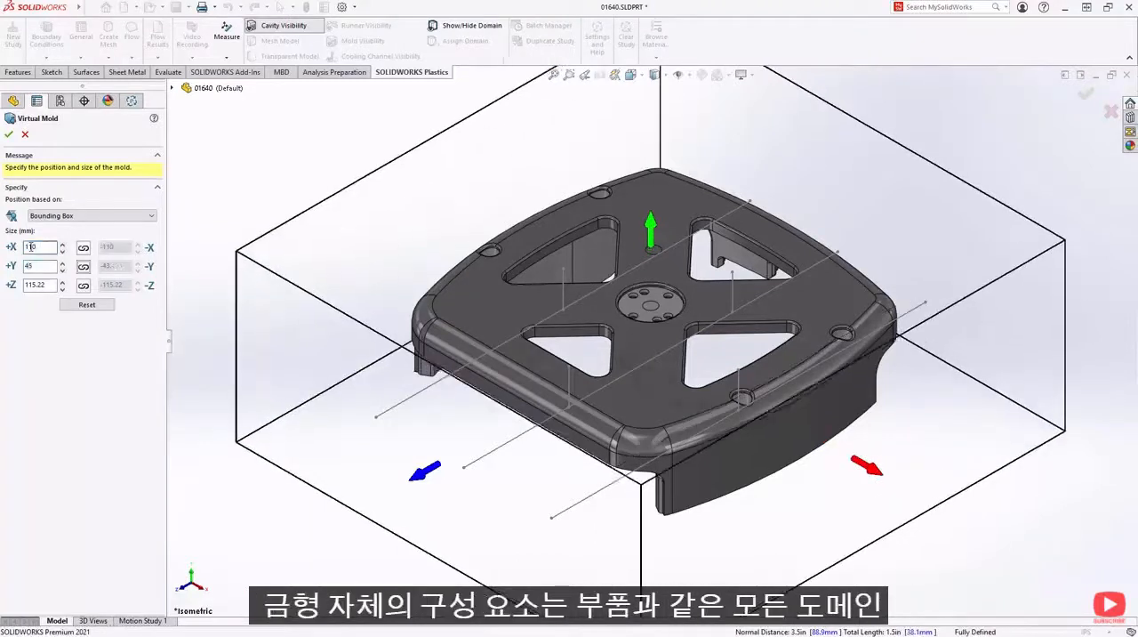
type("125")
key("Tab")
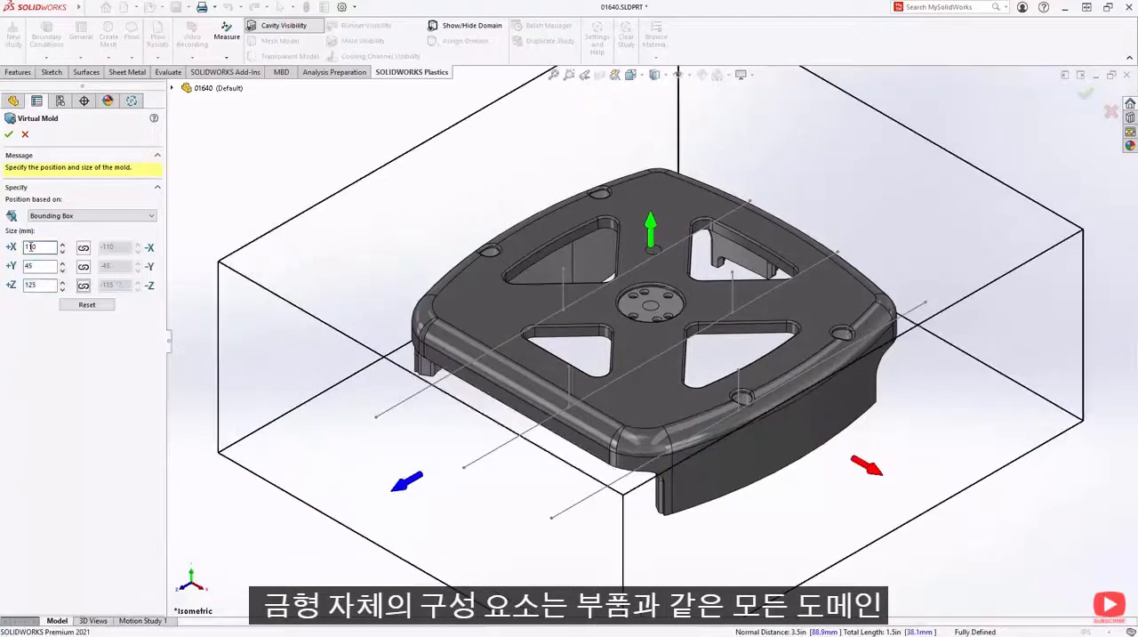
left_click(9, 135)
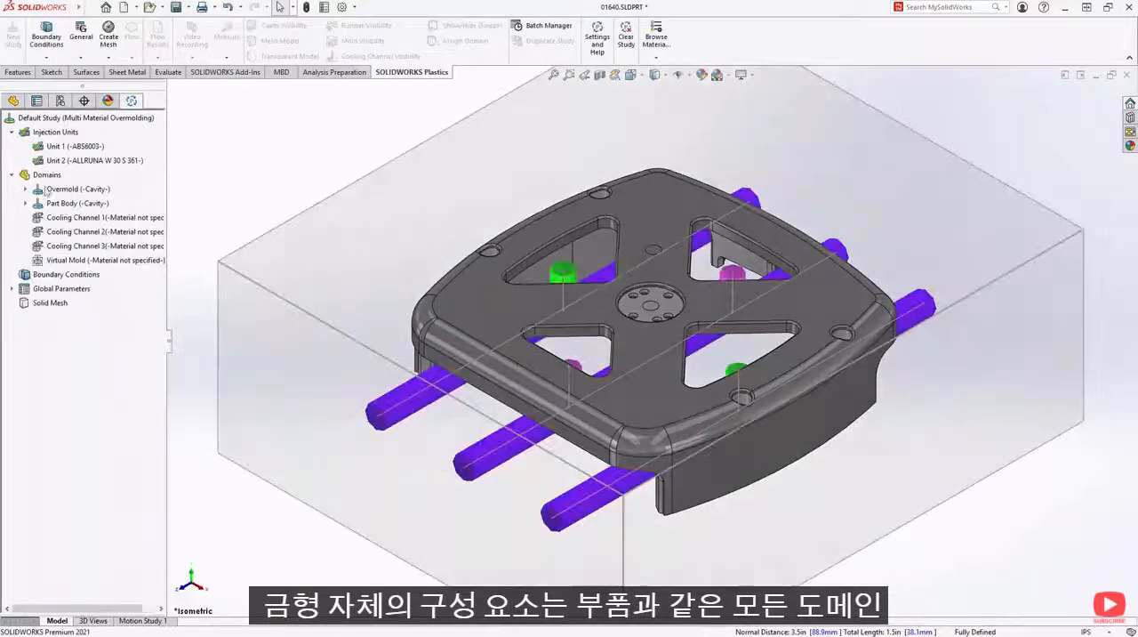
- Assign Water as the coolant of all three cooling channels and the recently used Steel - 420SS to the virtual mold
left_click(89, 217)
left_click(89, 232, "ctrl")
right_click(69, 246)
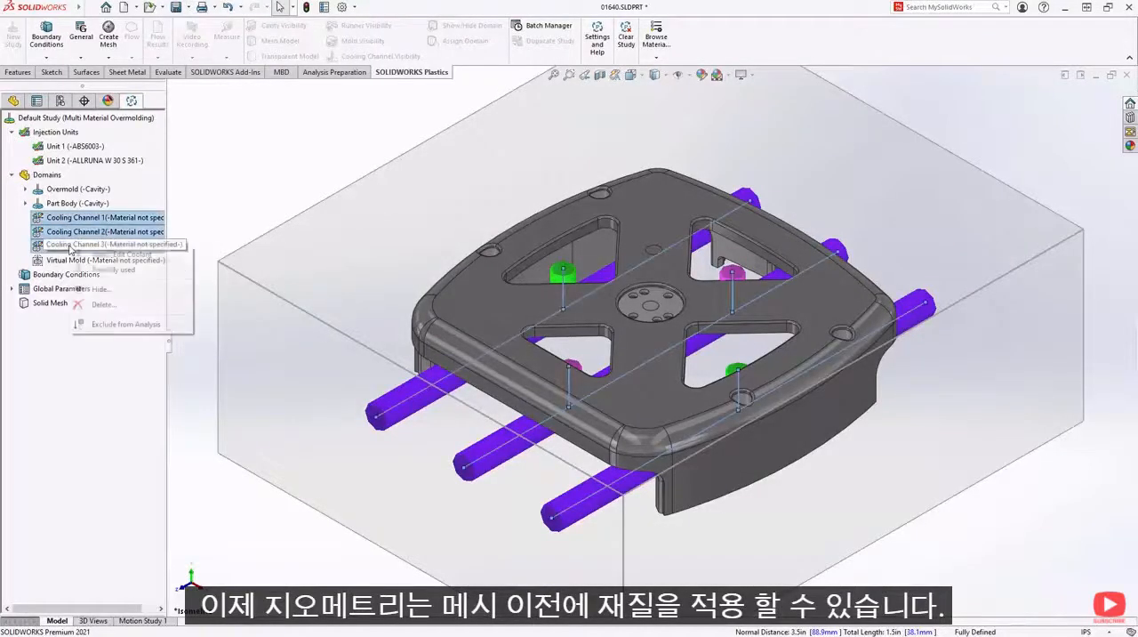
mouse_move(116, 268)
left_click(207, 268)
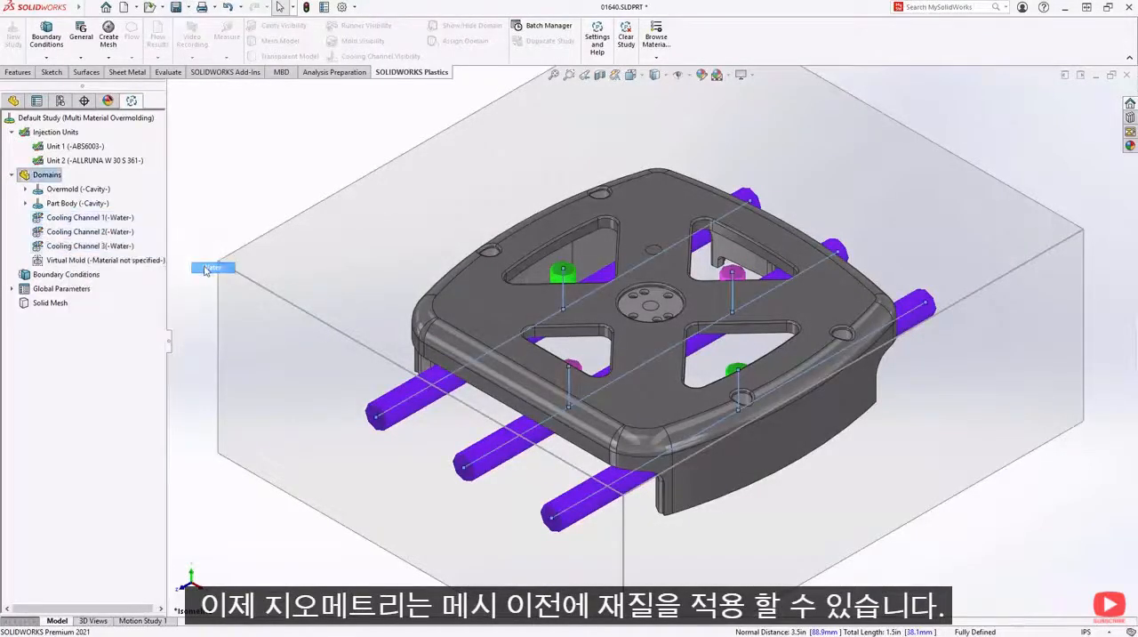
right_click(80, 261)
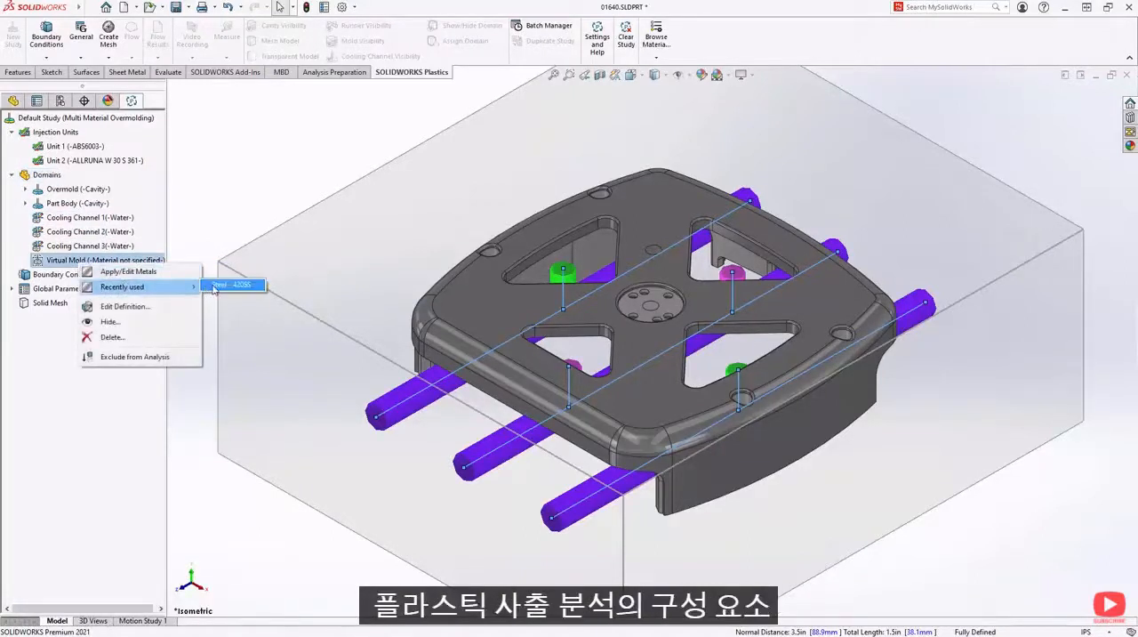
left_click(211, 285)
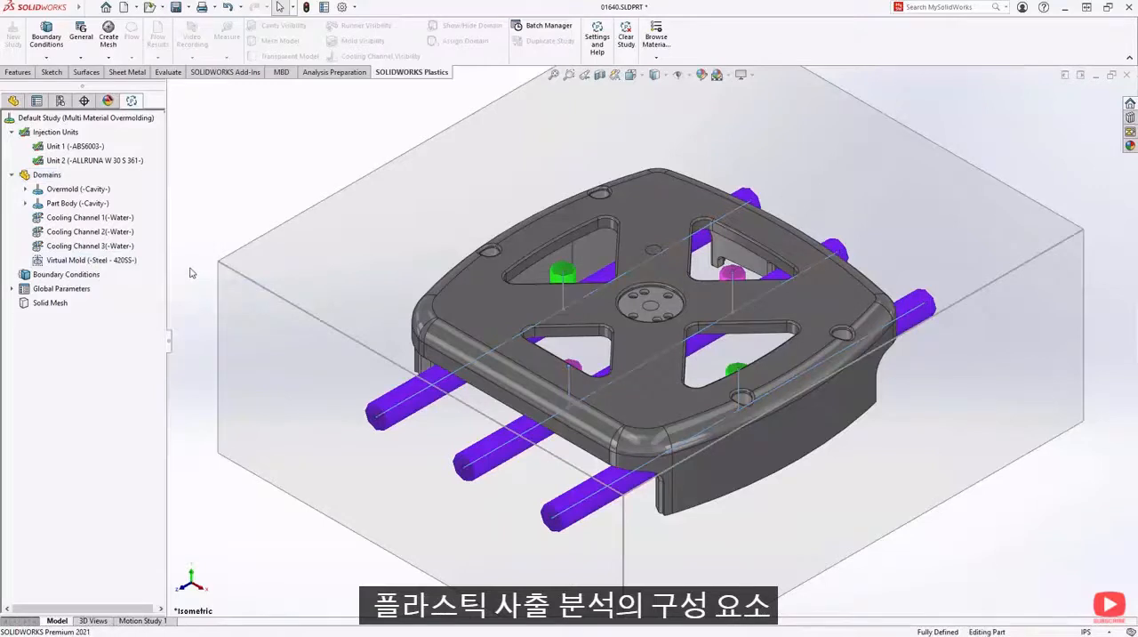
- Add two injection locations, one on the face at the centre of the round hub and one on the small circular face behind it
right_click(58, 283)
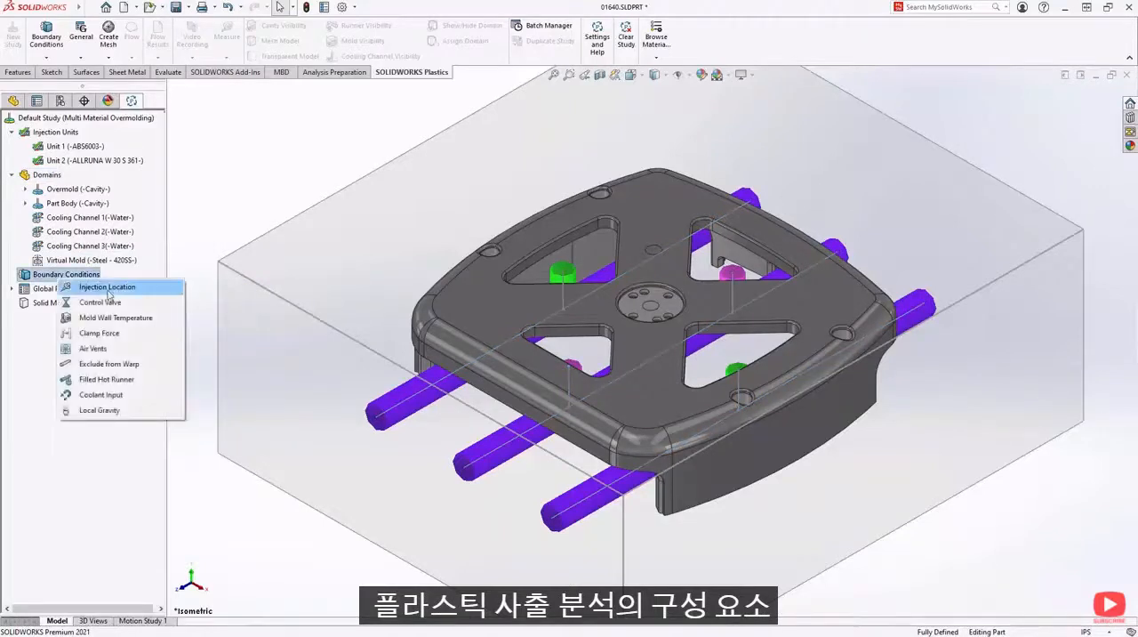
left_click(107, 292)
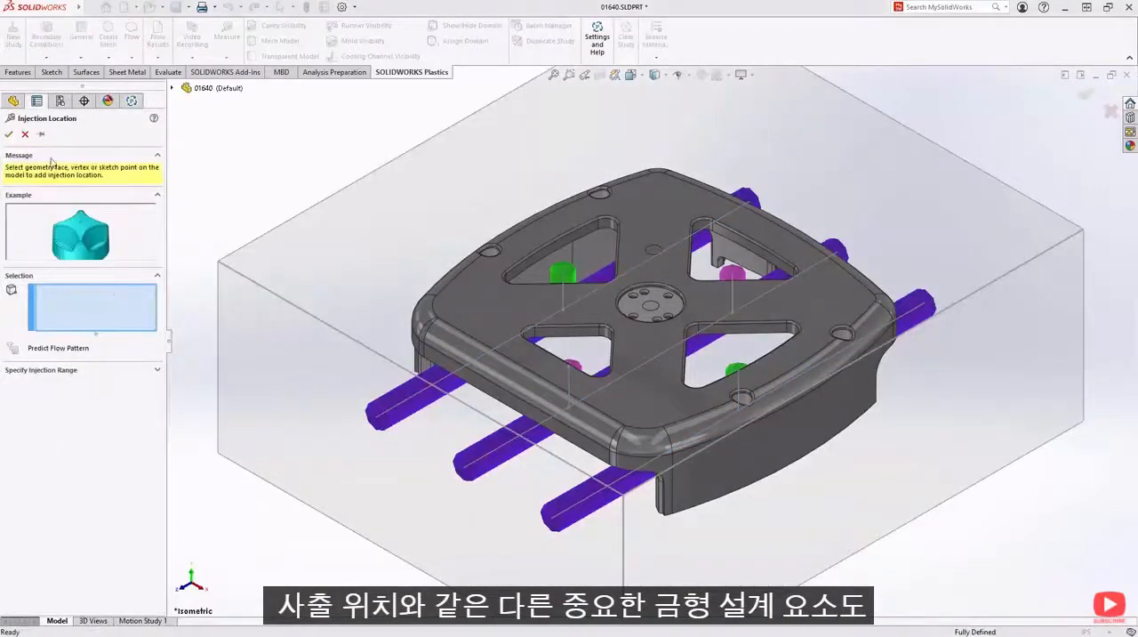
left_click(41, 134)
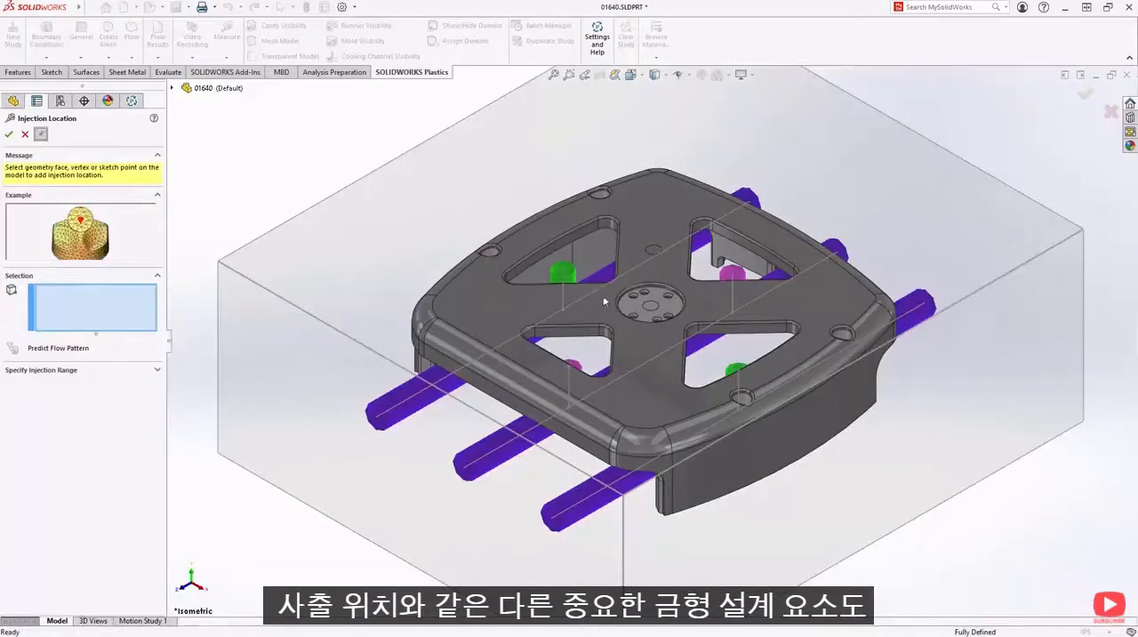
left_click(652, 313)
right_click(424, 210)
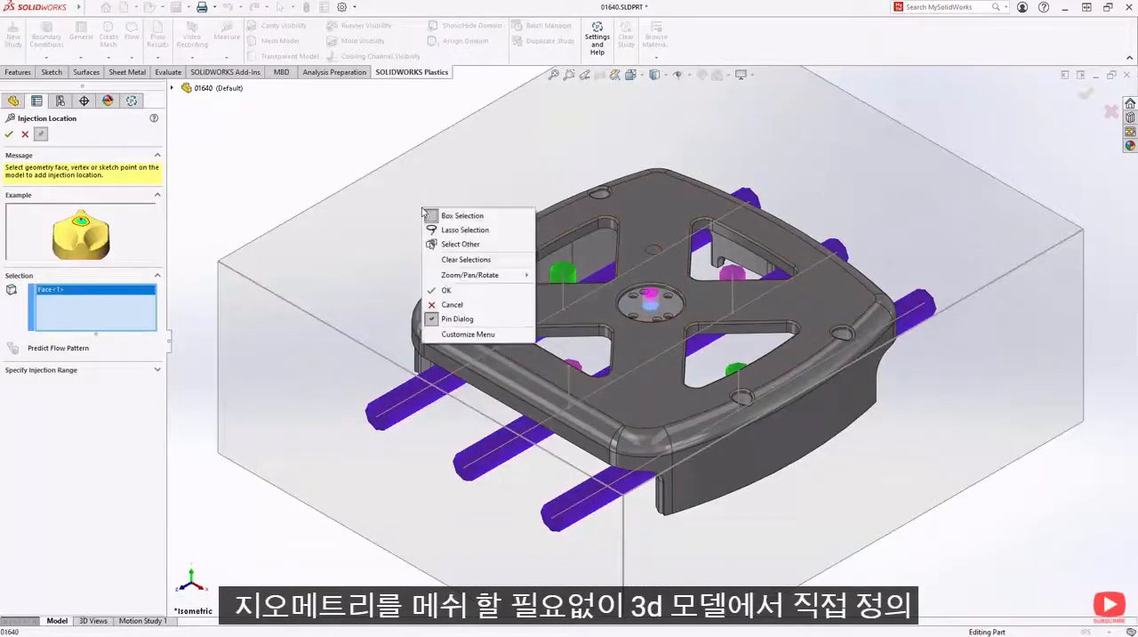
left_click(456, 289)
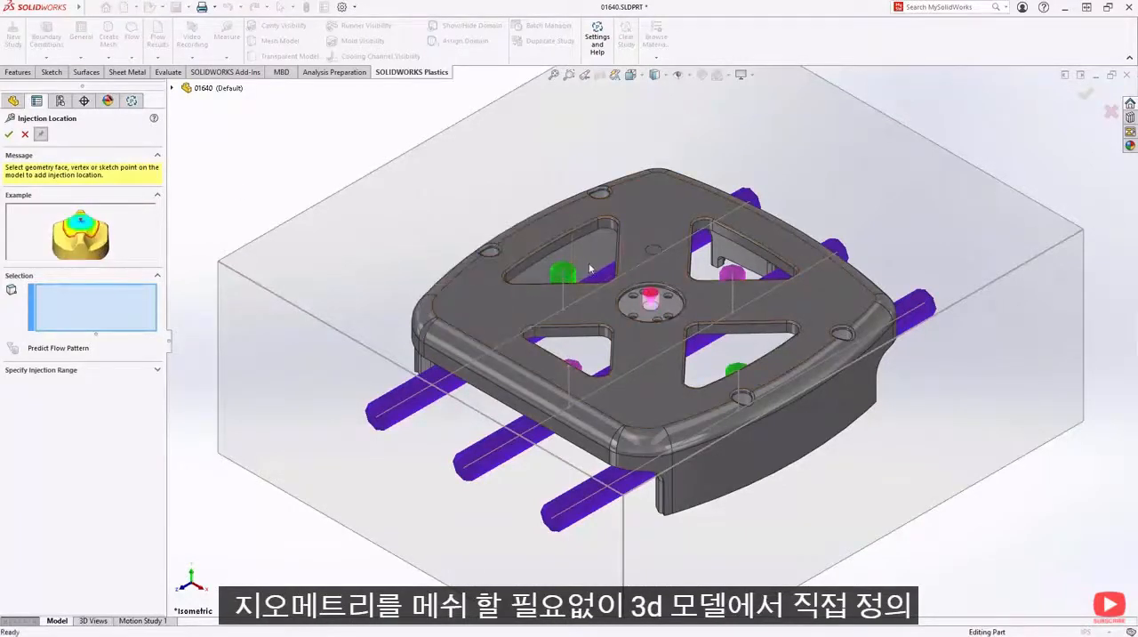
left_click(652, 255)
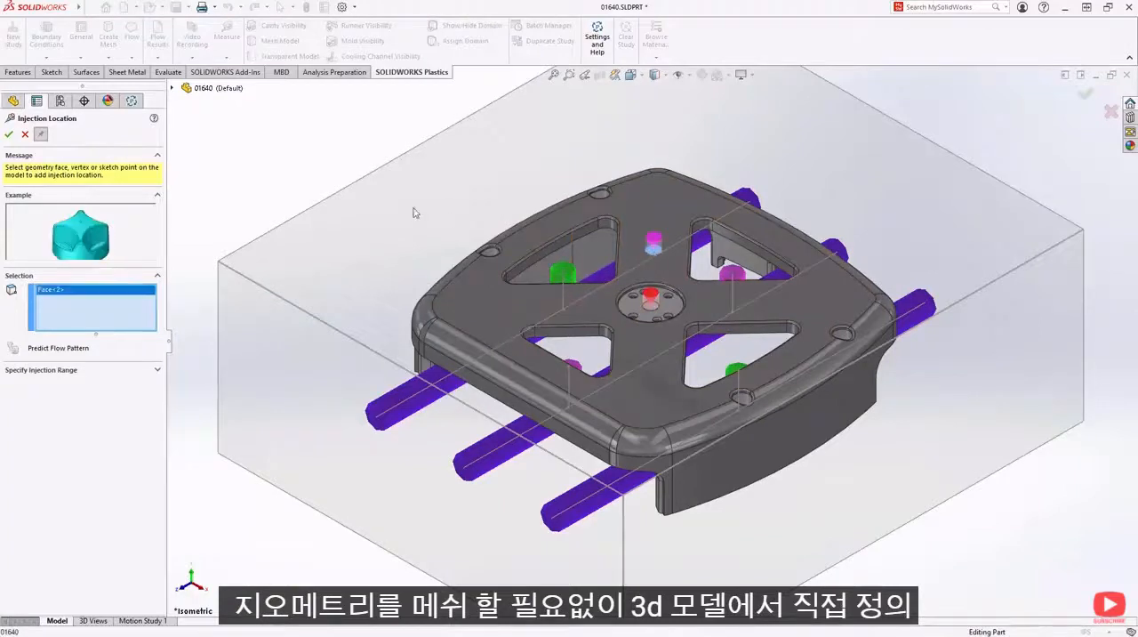
left_click(9, 134)
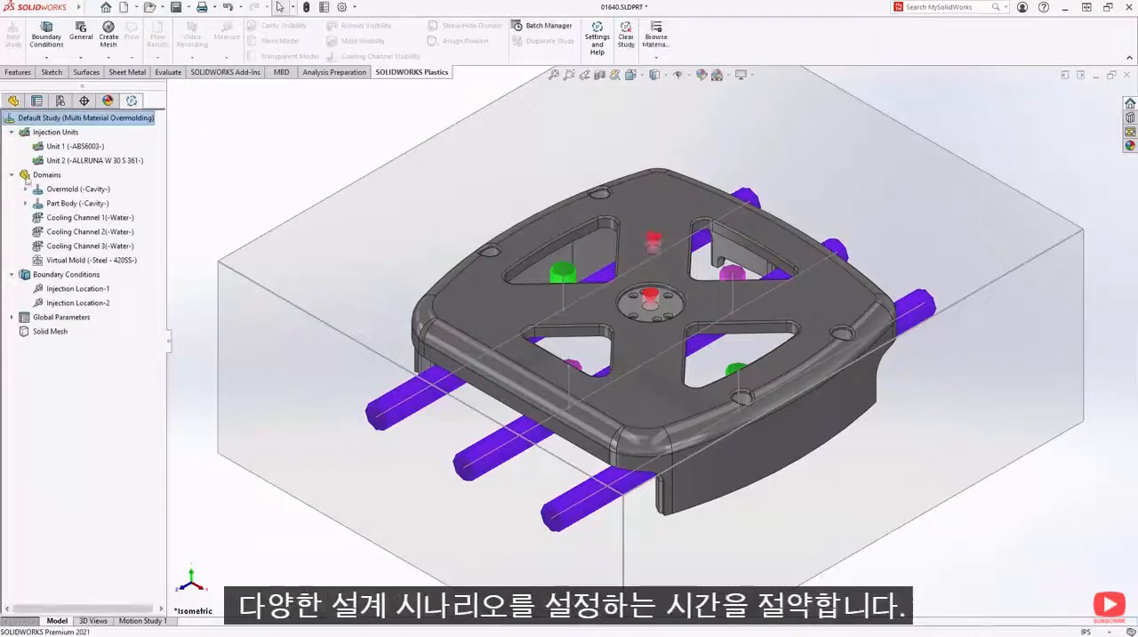
- Define coolant inputs at 200 cc/s and temperature 30 for the three channels, with inlets at their front ends and outlets at their rear ends
right_click(62, 274)
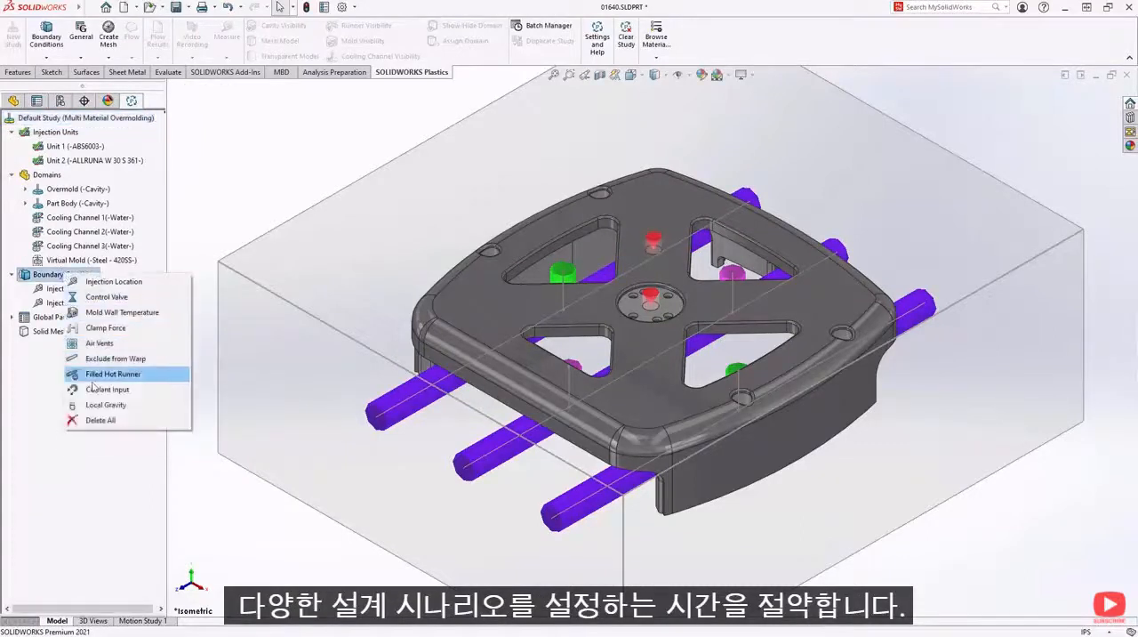
left_click(96, 391)
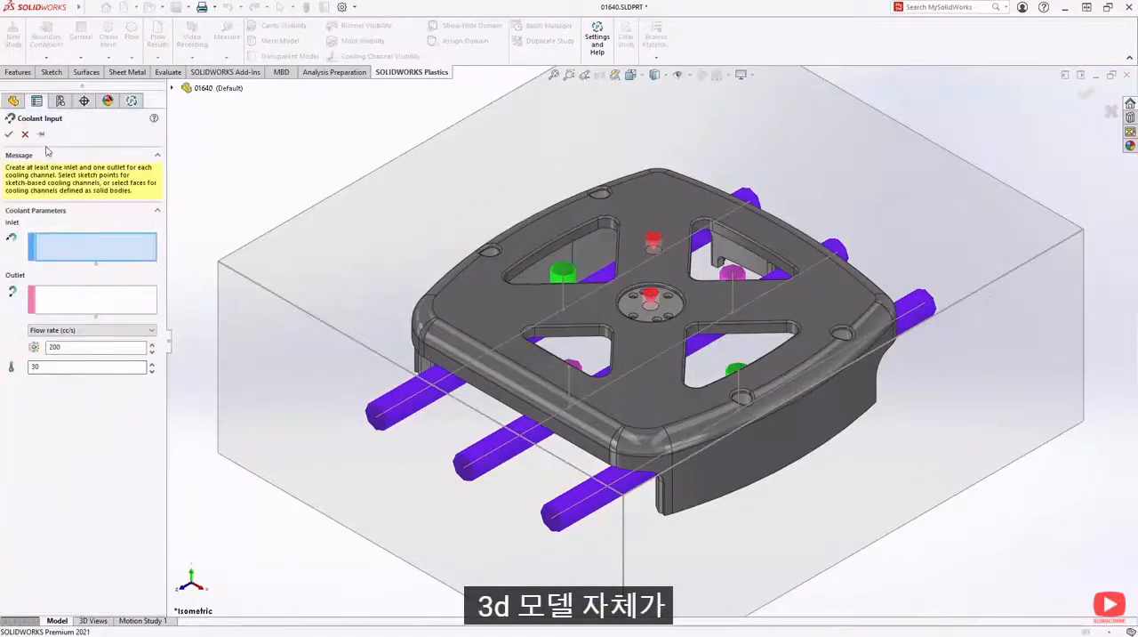
left_click(40, 134)
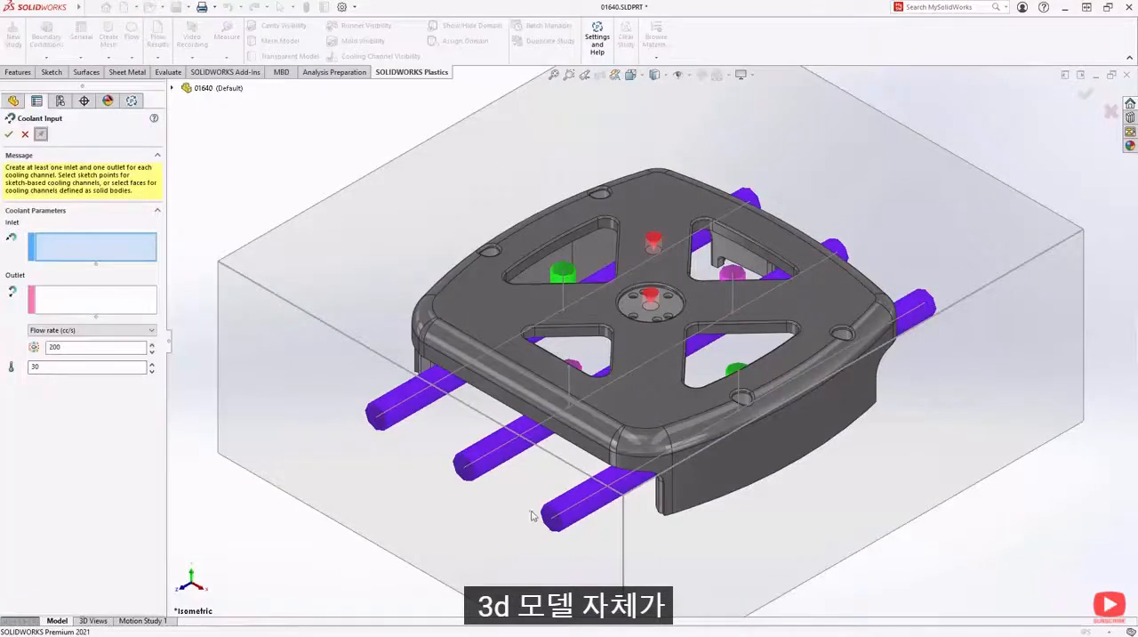
left_click(554, 525)
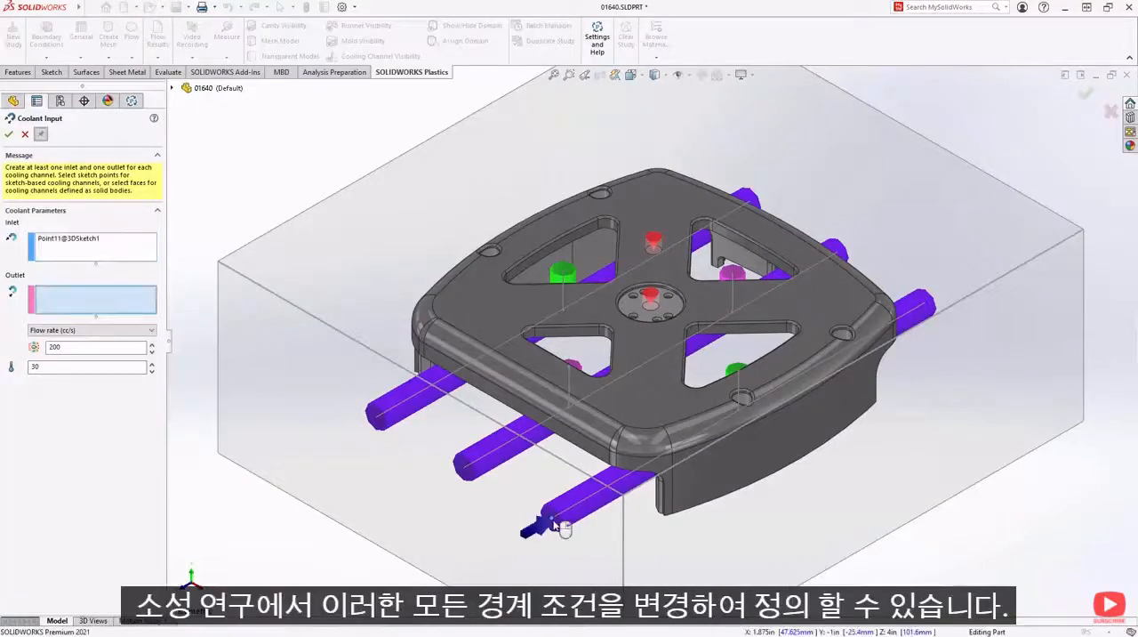
left_click(932, 310)
left_click(842, 251)
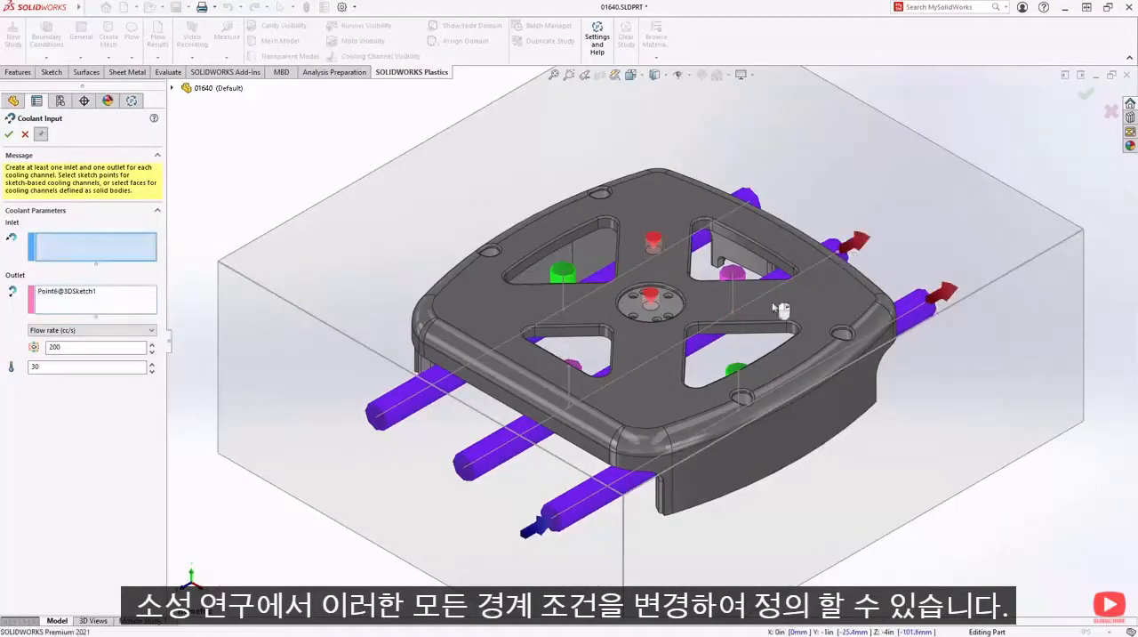
left_click(477, 471)
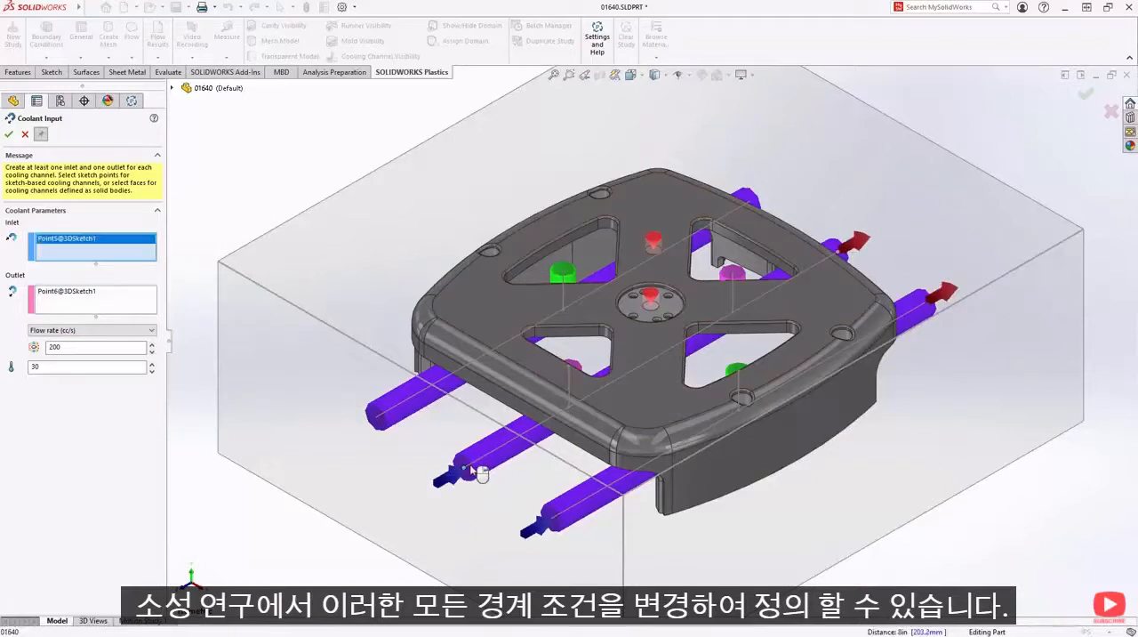
left_click(391, 416)
left_click(750, 203)
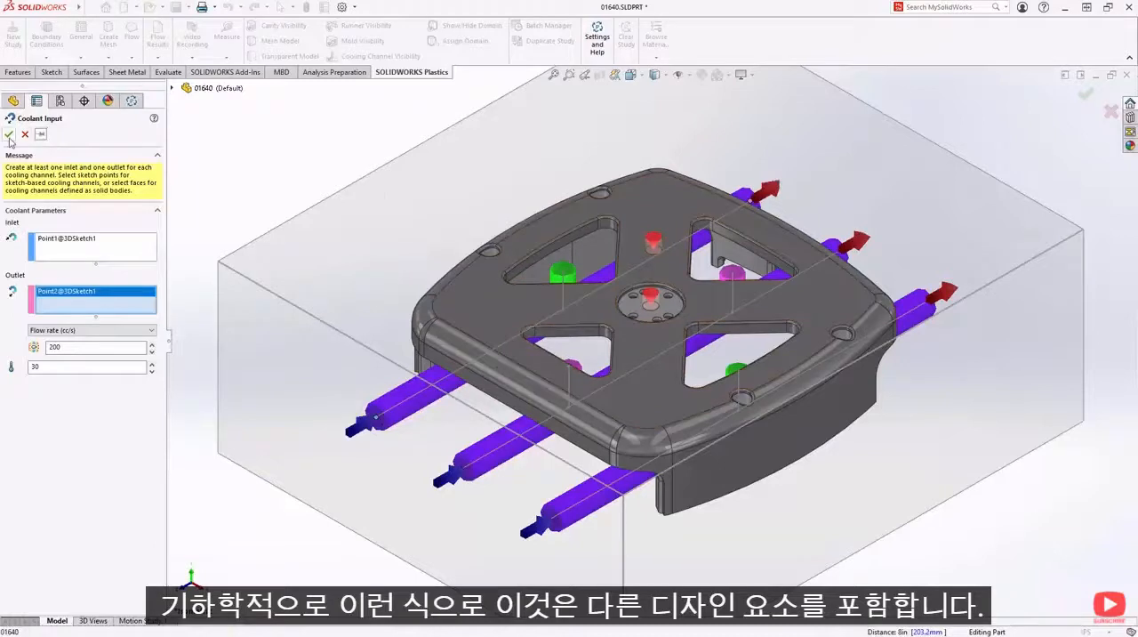
left_click(9, 134)
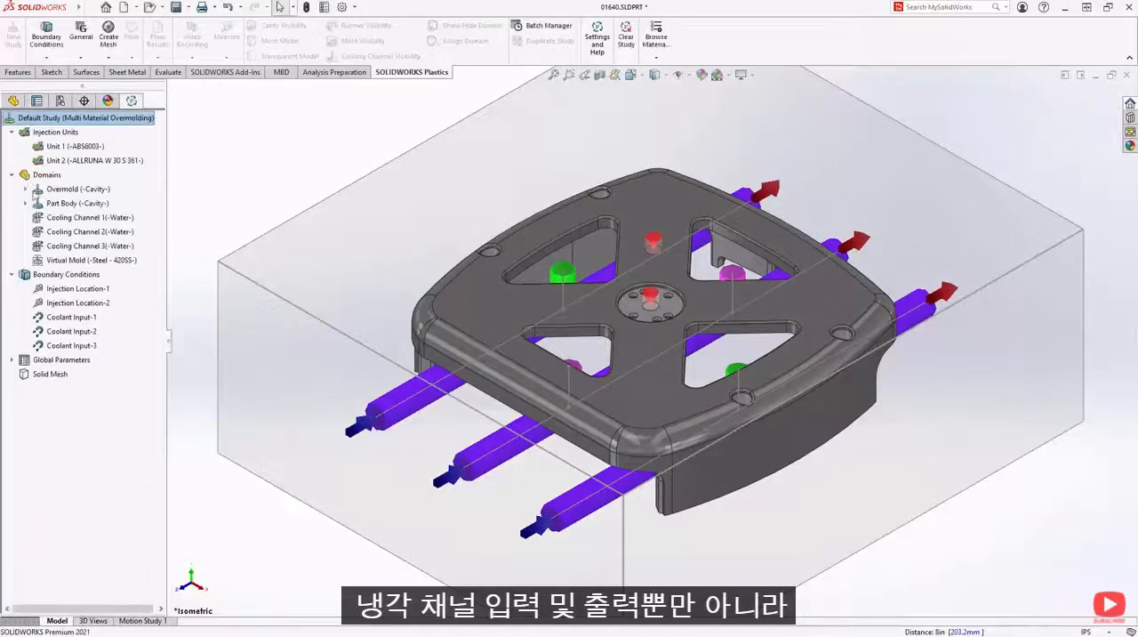
- Add a clamp force boundary condition with the Top Plane as its direction
right_click(58, 275)
left_click(84, 327)
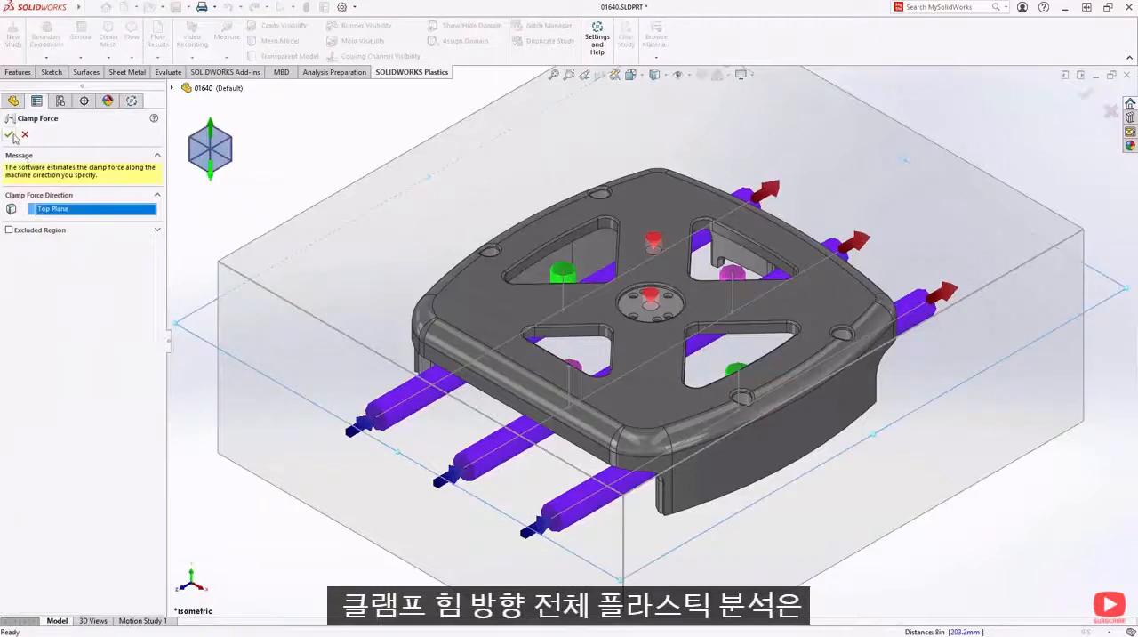
left_click(11, 135)
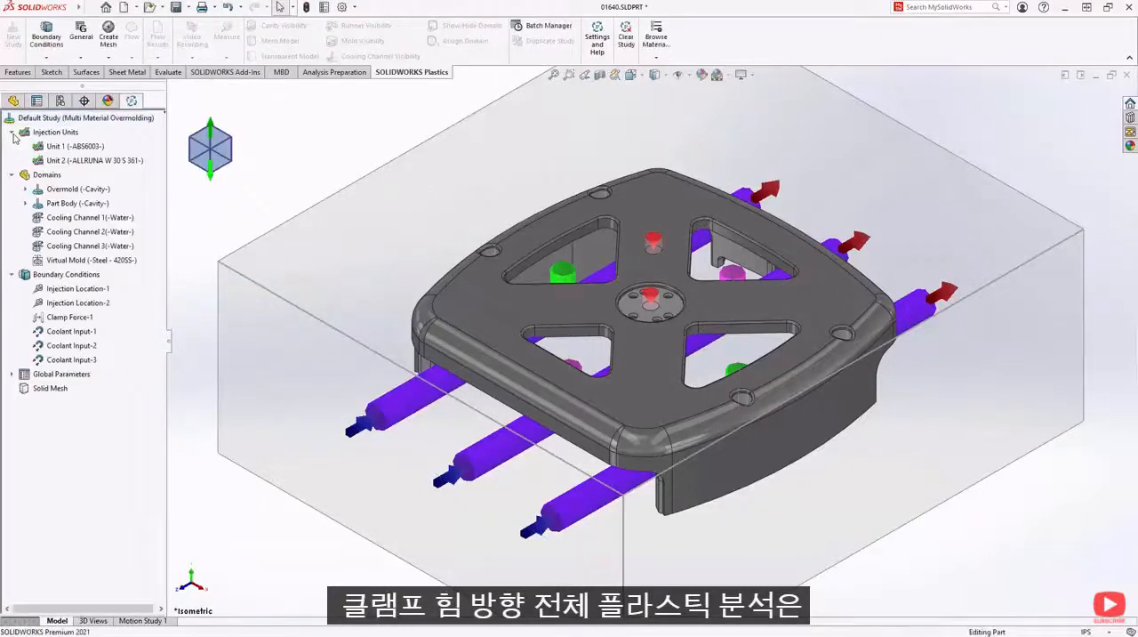
- Generate the Tetrahedral Hybrid solid mesh and hide the mold to expose the sectioned part and cooling channel meshes
left_click(108, 39)
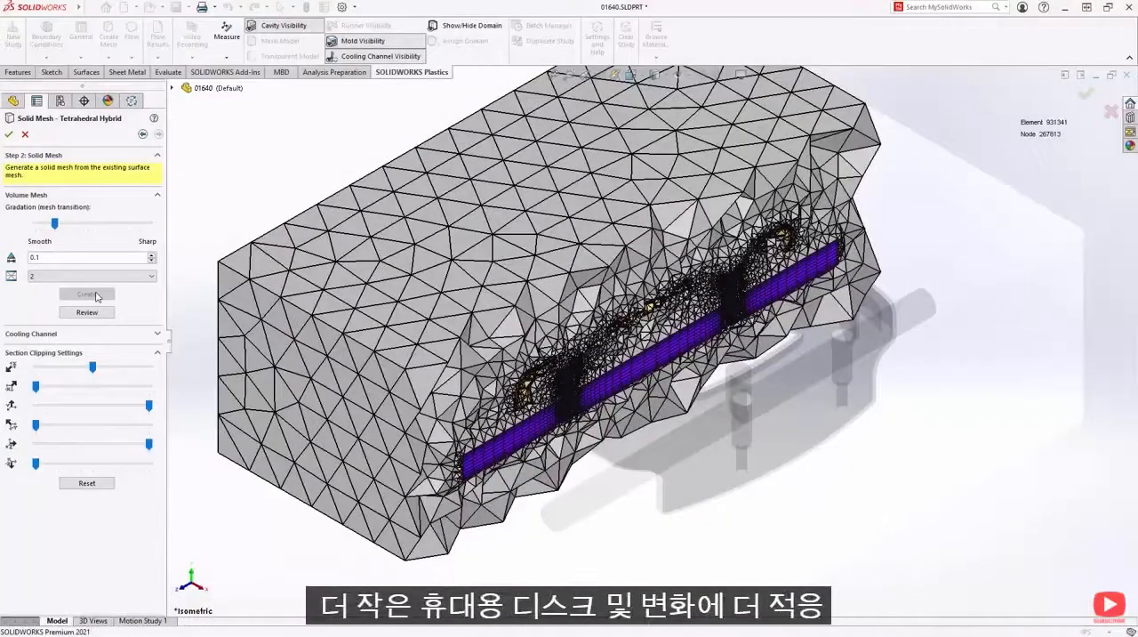
left_click(358, 40)
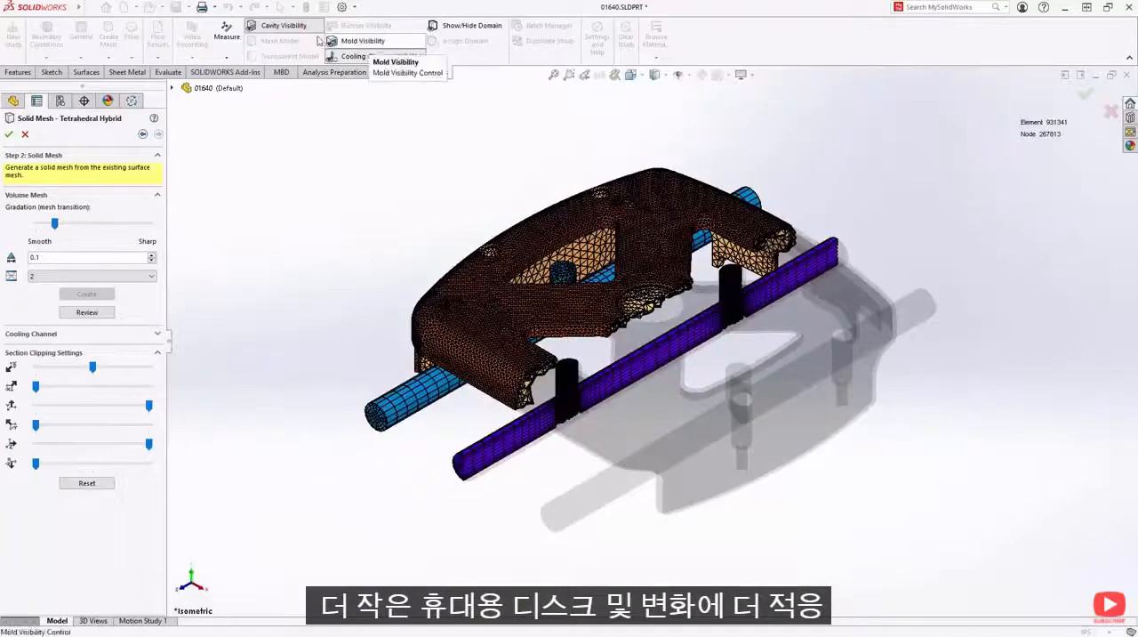
- Hide the part cavity mesh to inspect the cooling channel meshes up close, and switch the mold visibility back on
left_click(279, 29)
key("z")
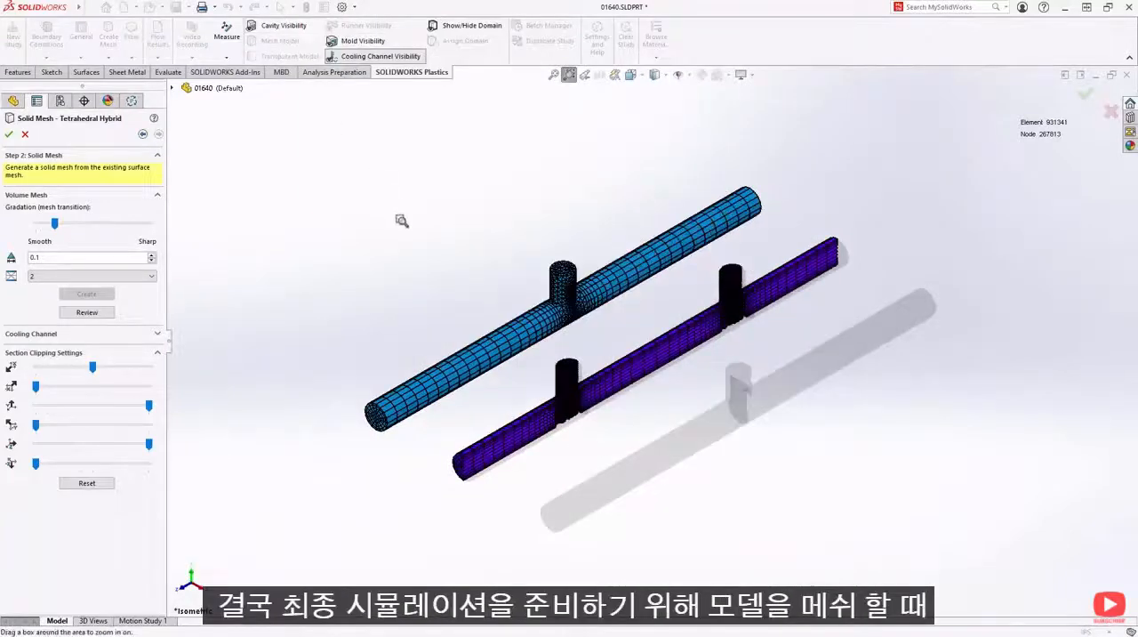
left_click_drag(479, 246, 671, 459)
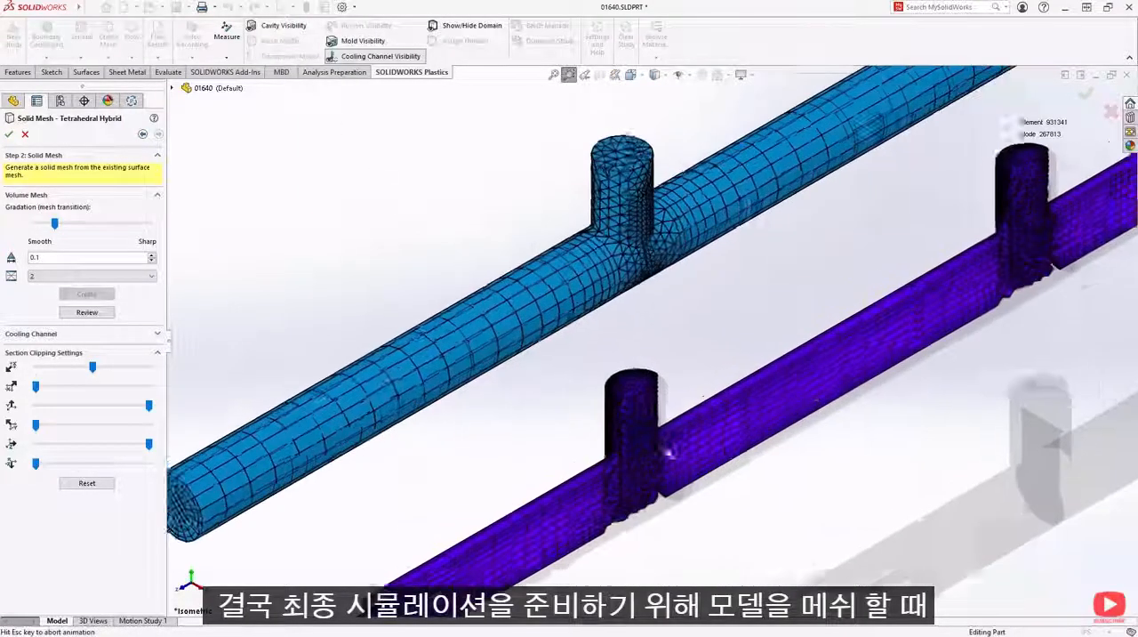
middle_click_drag(716, 371, 648, 313)
middle_click_drag(664, 321, 690, 355)
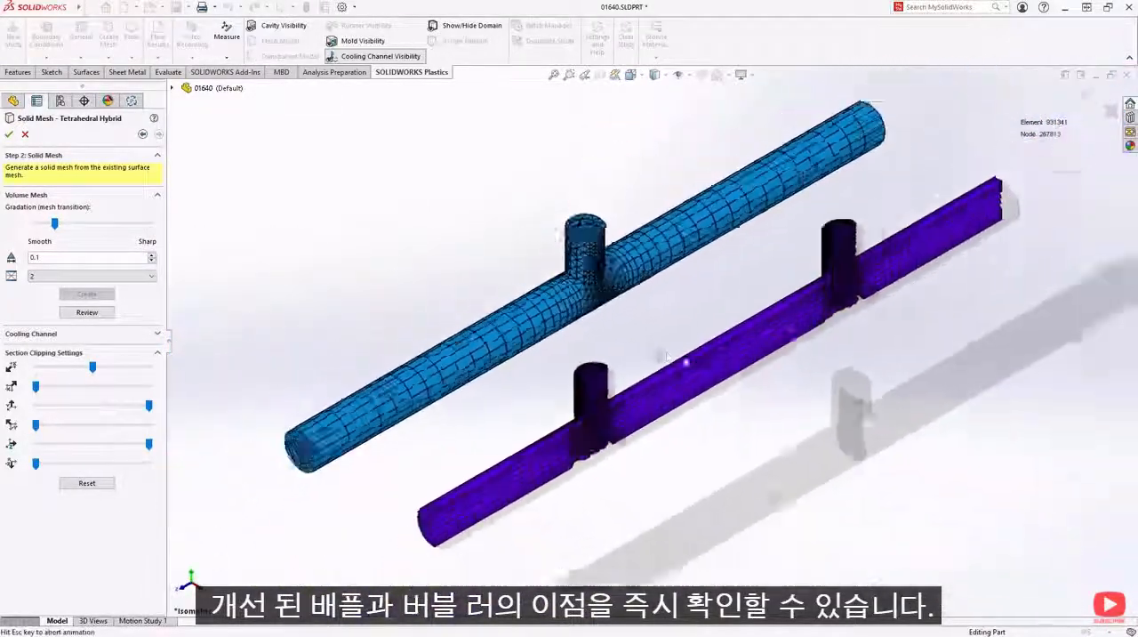
left_click(357, 42)
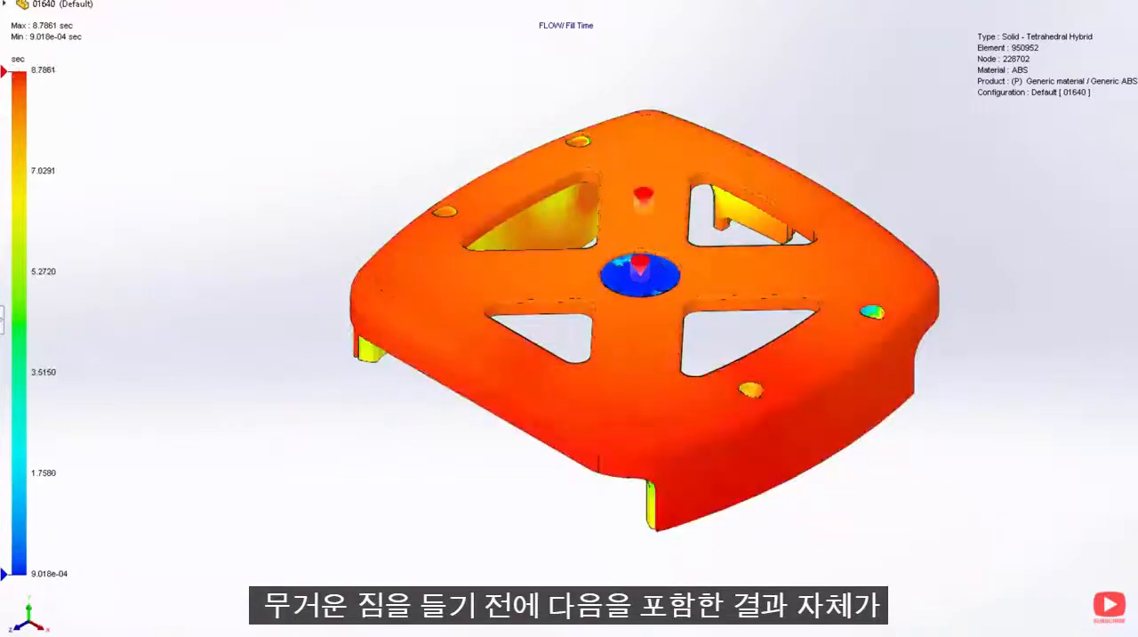
- Examine the fill time plot on the cover and display the weld lines and air traps of the flow results
mouse_move(458, 559)
middle_mouse_down()
mouse_move(470, 520)
mouse_move(417, 203)
mouse_move(348, 211)
mouse_move(391, 312)
mouse_move(503, 330)
mouse_move(541, 394)
mouse_move(496, 486)
mouse_move(447, 543)
mouse_move(457, 555)
middle_mouse_up()
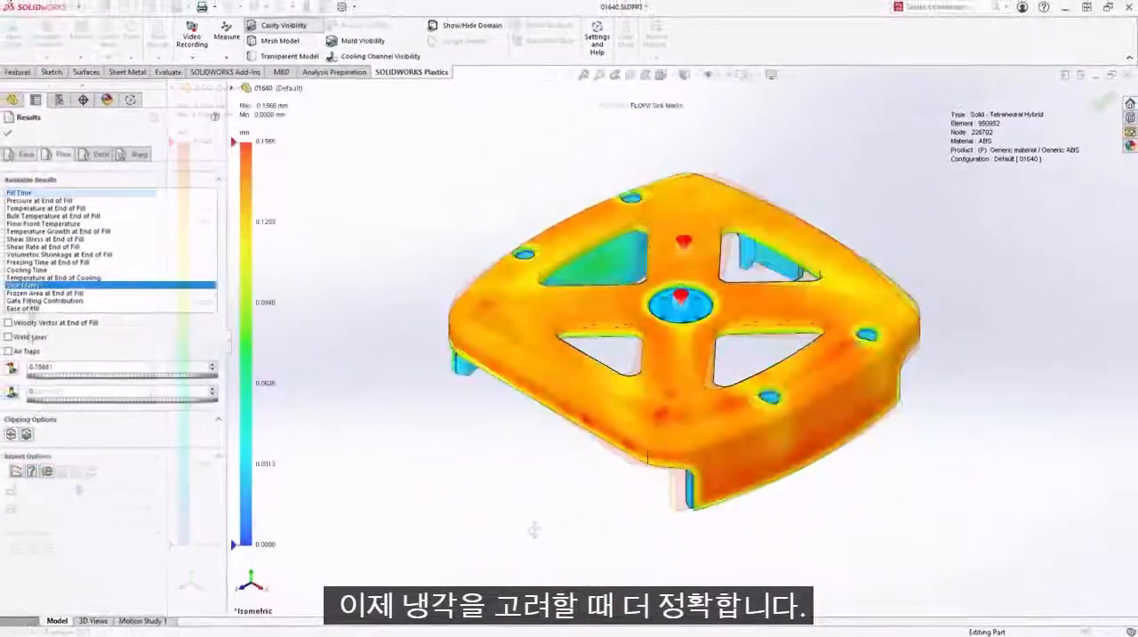
left_click(27, 339)
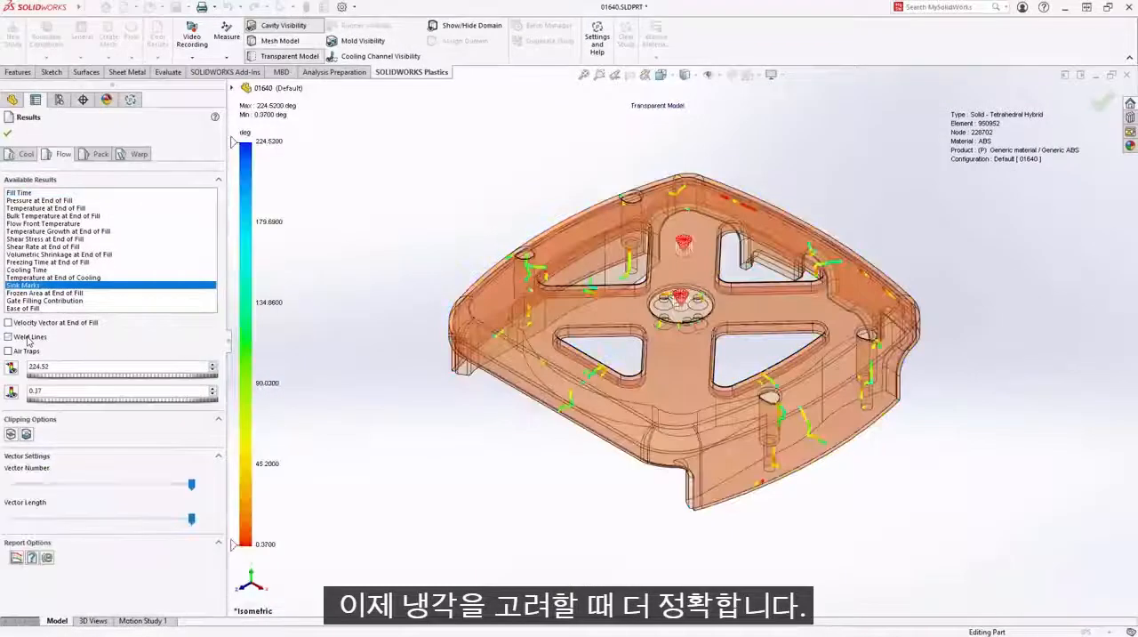
left_click(26, 351)
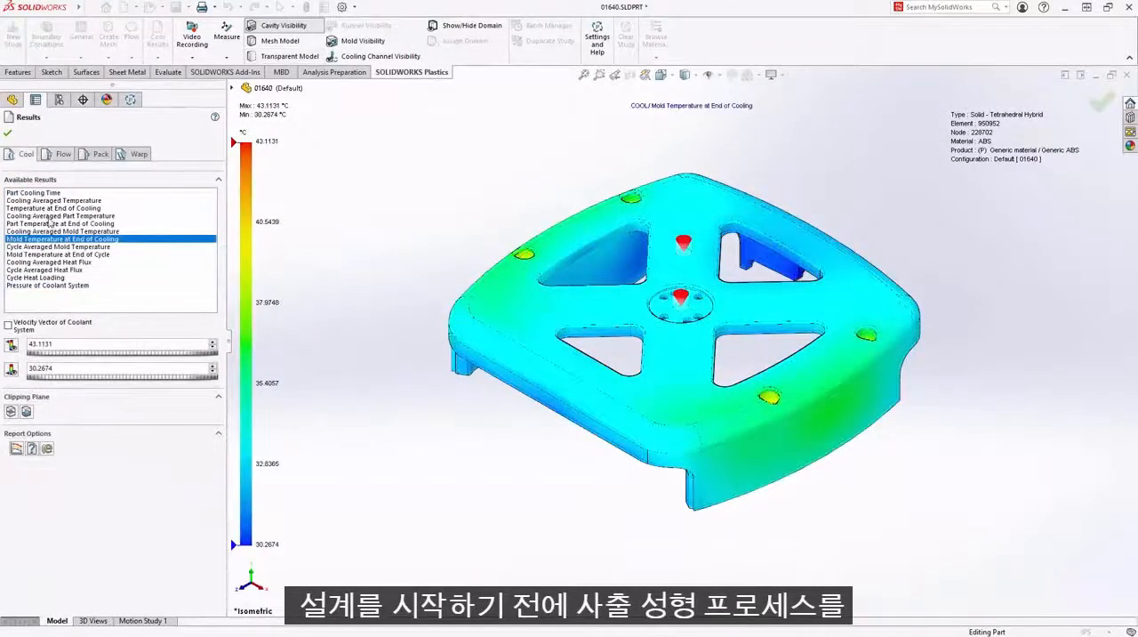
- Review the warp results for Sink-Mark Profile and Total Stress Displacement on the cover
left_click(46, 231)
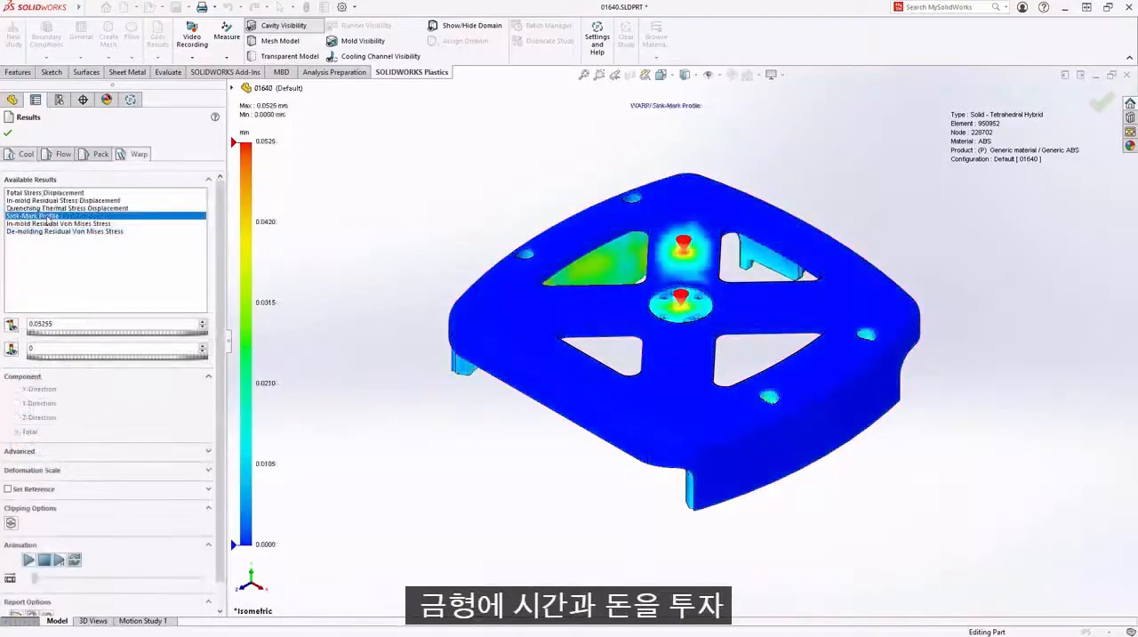
left_click(57, 193)
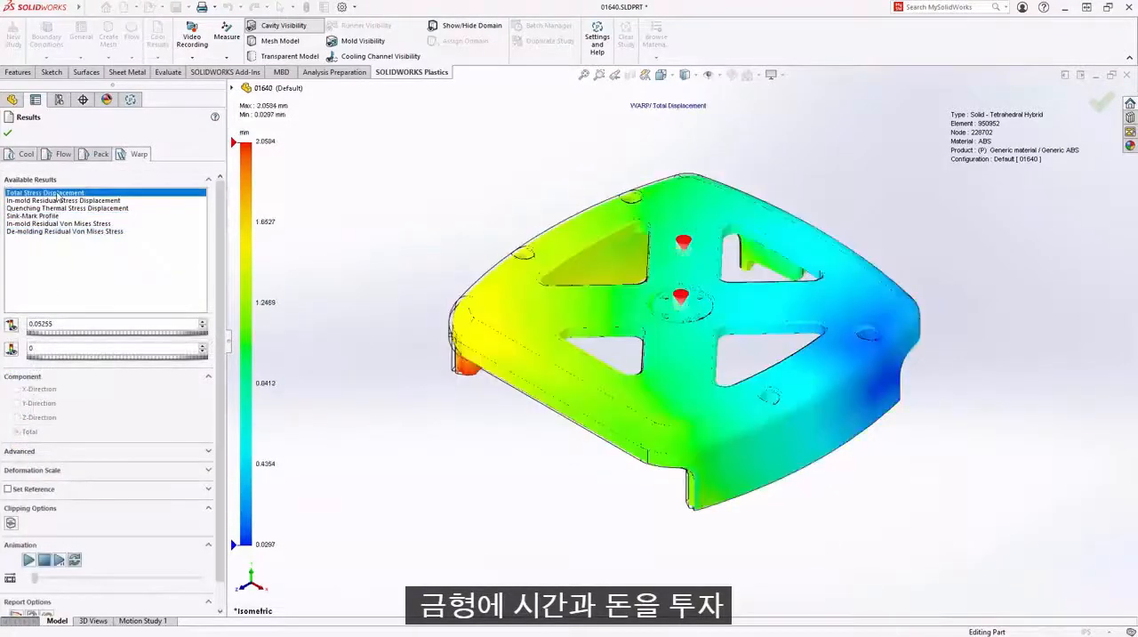